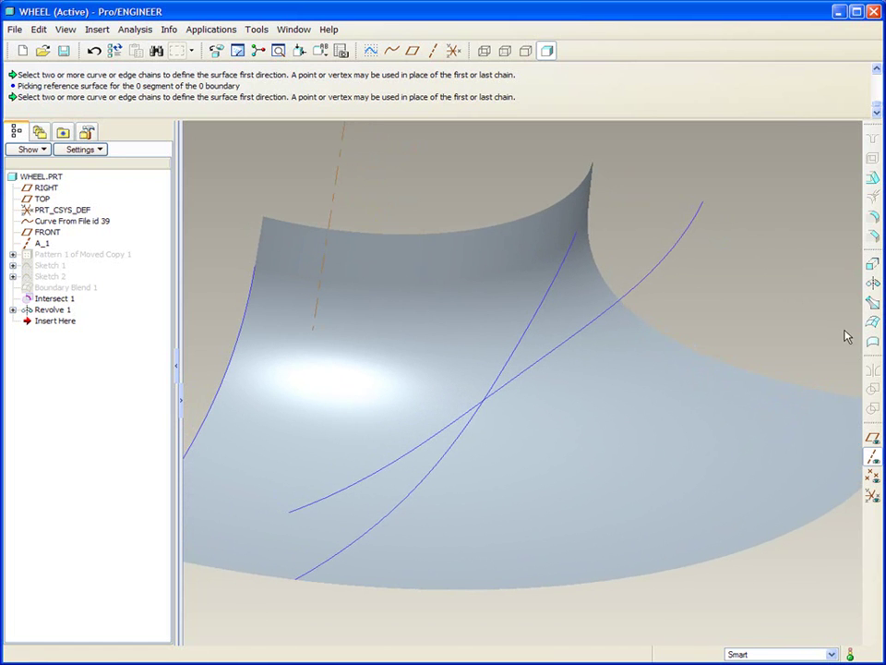
Create a boundary blend surface between the two crossing blade curves on the revolved hub surface
{"action": "left_click", "coordinate": [872, 322]}
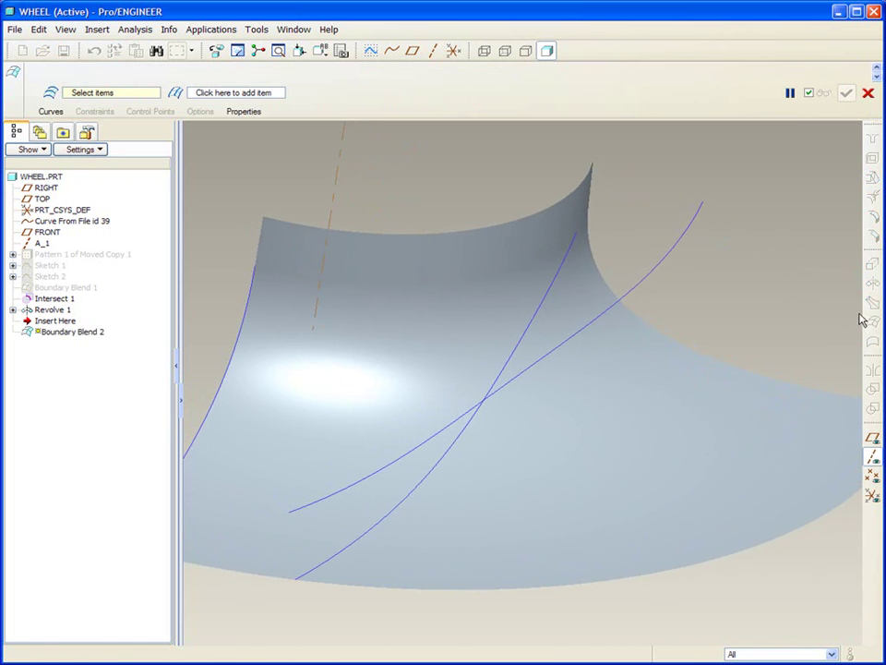
{"action": "left_click", "coordinate": [551, 299]}
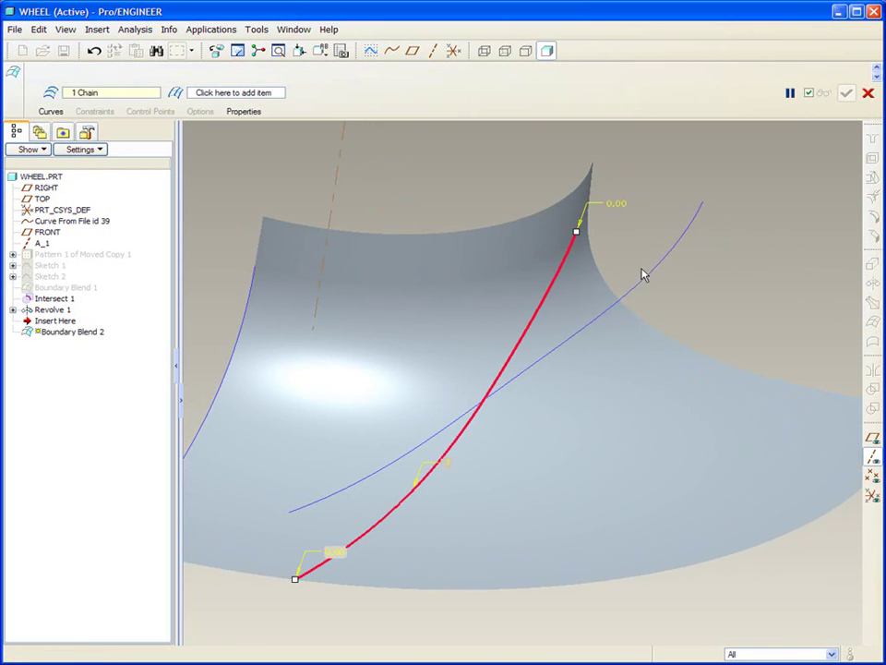
{"action": "left_click", "coordinate": [661, 265]}
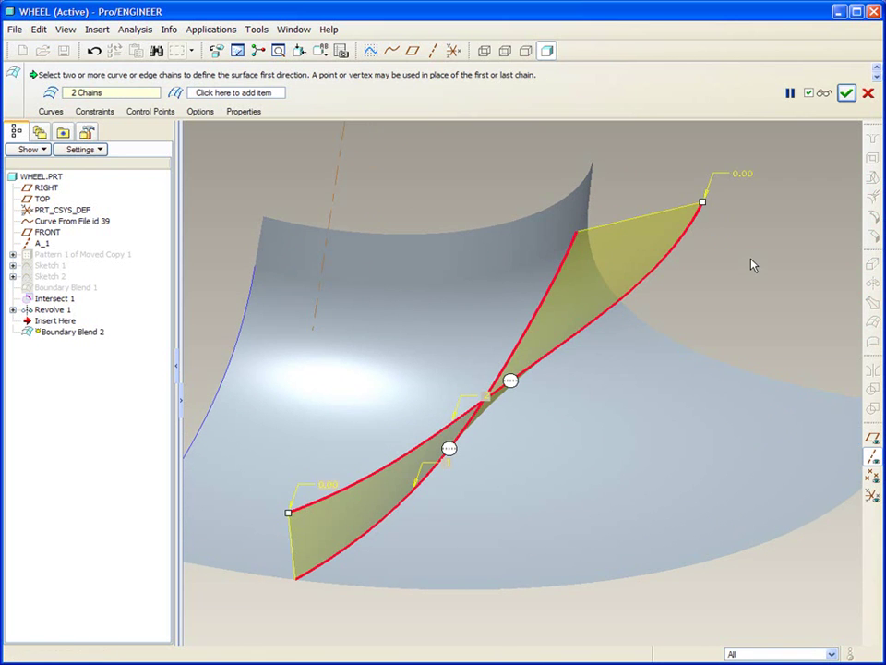
{"action": "middle_click", "coordinate": [753, 265]}
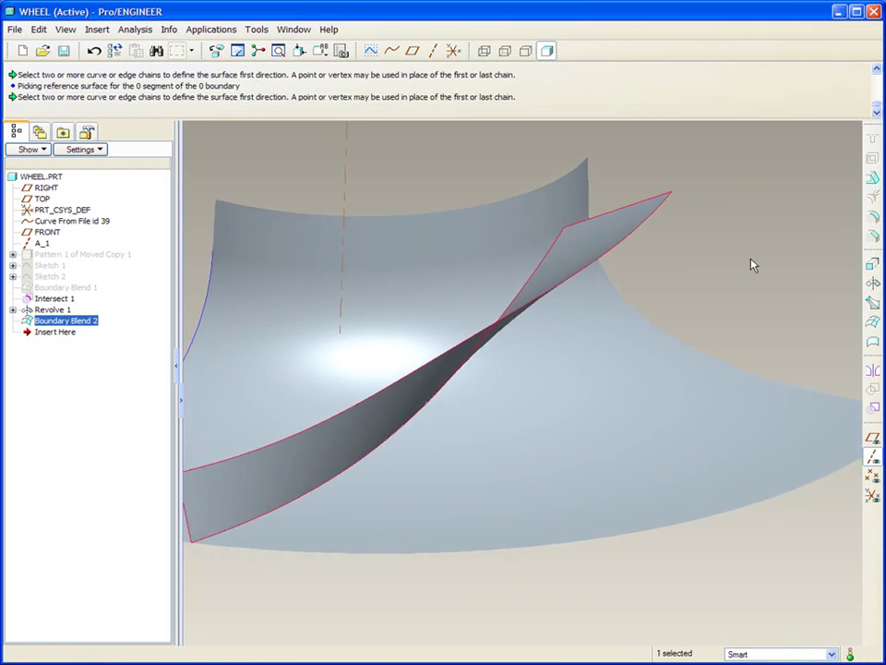
{"action": "middle_click_drag", "start_coordinate": [752, 260], "coordinate": [751, 259]}
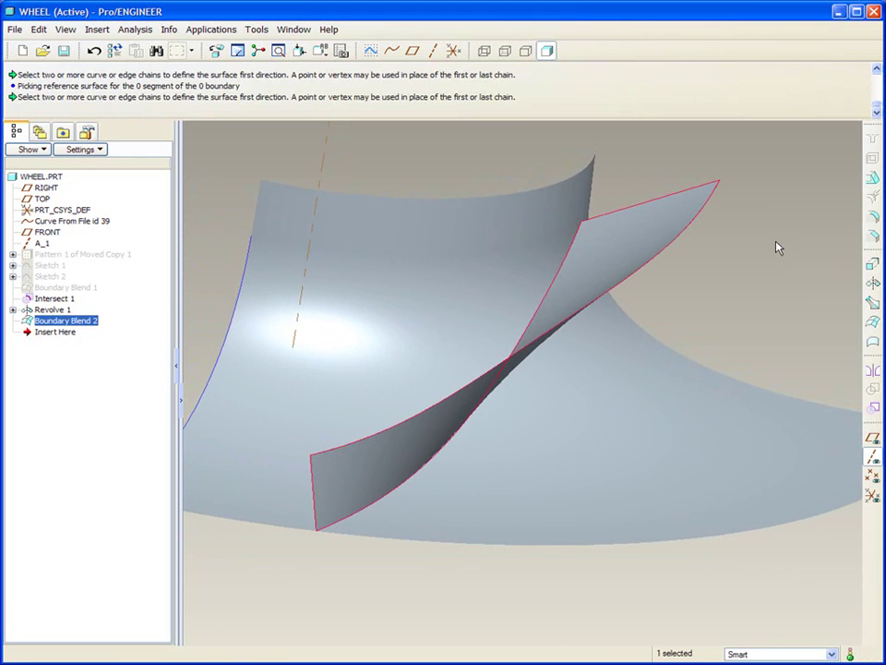
{"action": "left_click", "coordinate": [38, 29]}
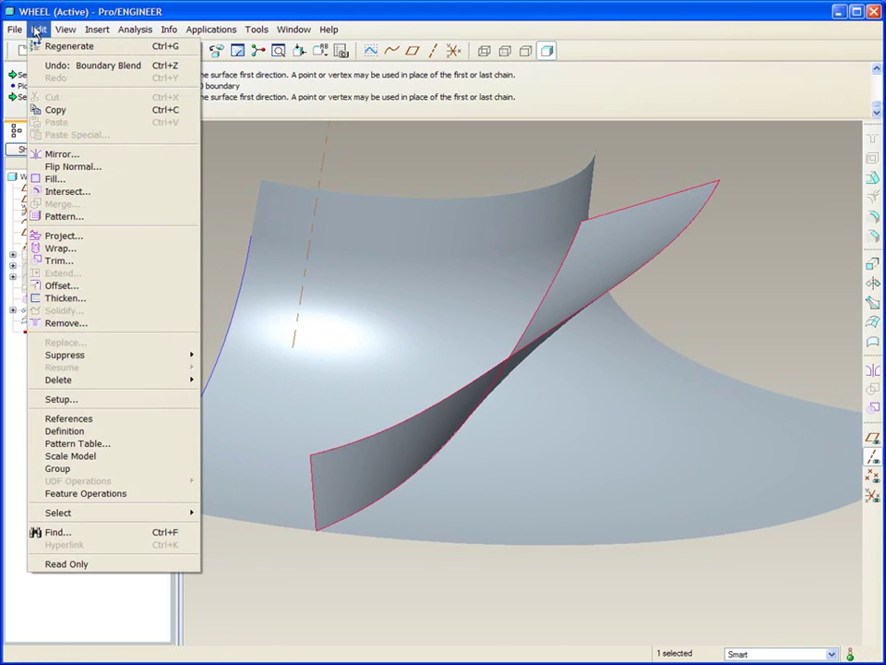
{"action": "left_click", "coordinate": [63, 298]}
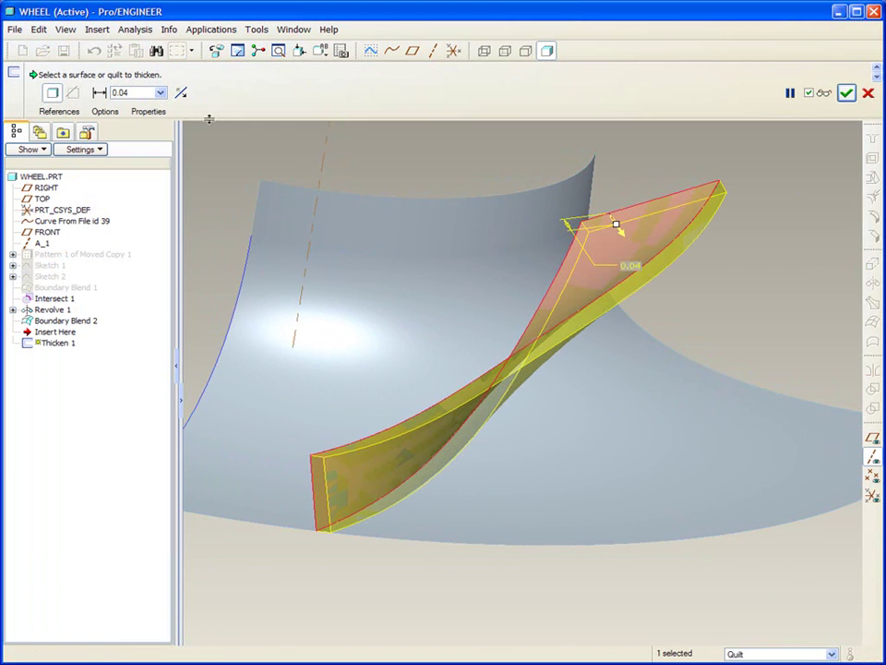
{"action": "middle_click_drag", "start_coordinate": [517, 196], "coordinate": [646, 205]}
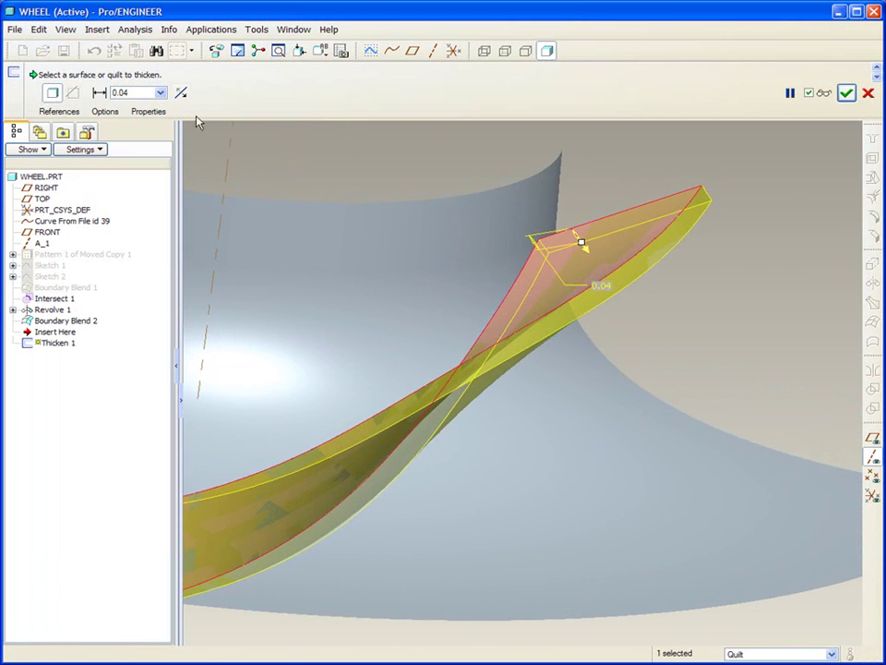
{"action": "left_click", "coordinate": [181, 94]}
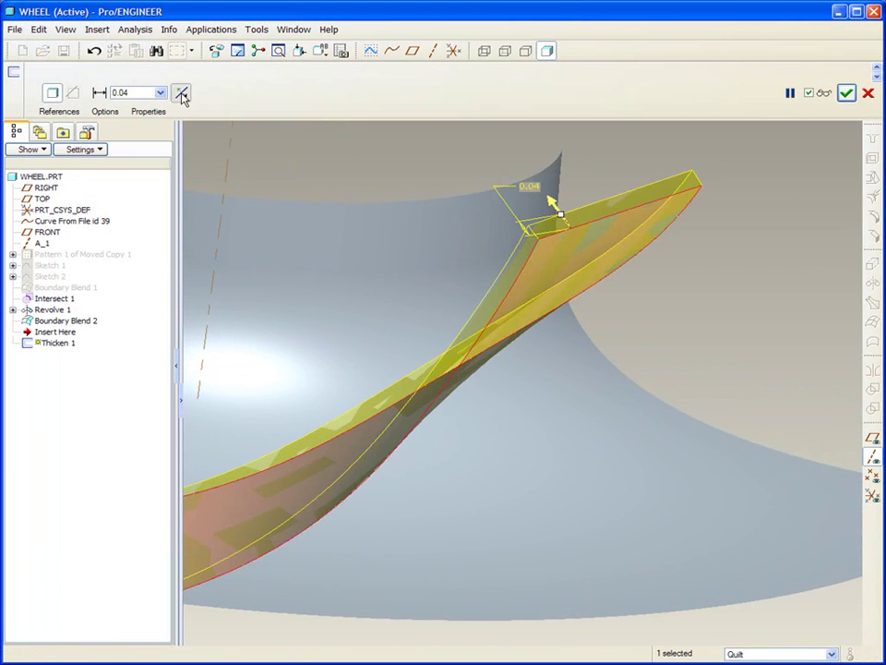
{"action": "left_click", "coordinate": [182, 94]}
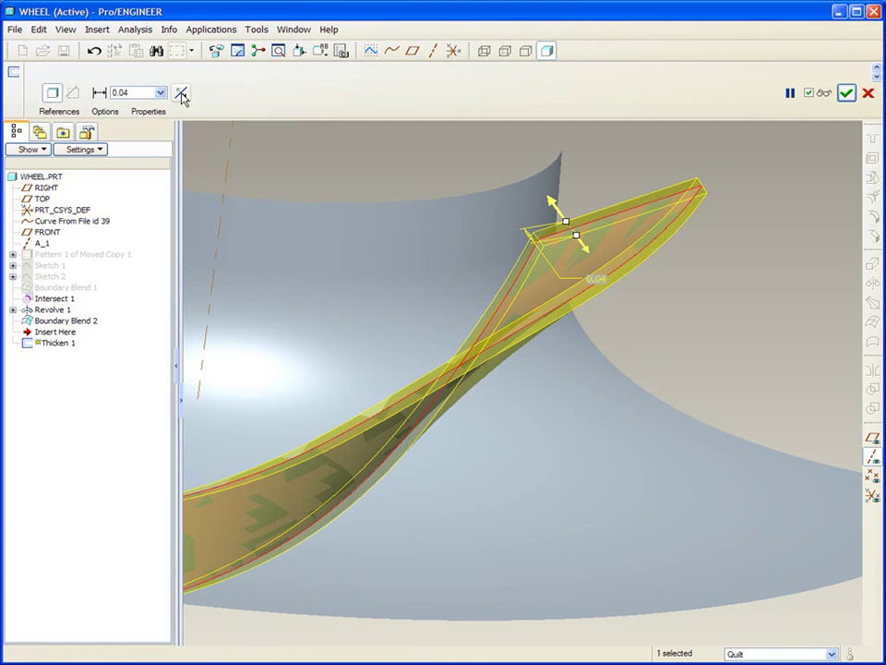
{"action": "left_click", "coordinate": [867, 94]}
{"action": "left_click", "coordinate": [418, 79]}
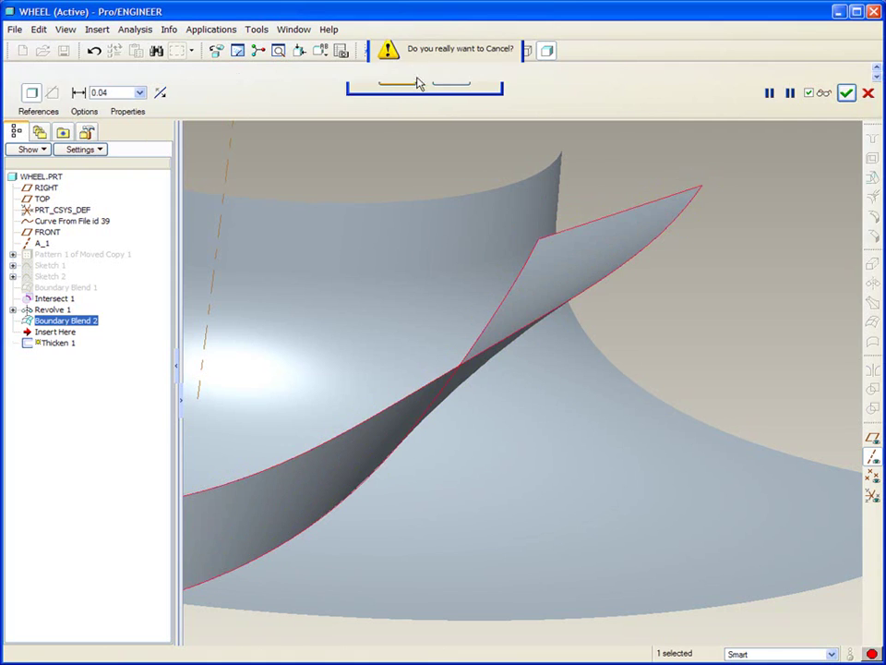
{"action": "left_click", "coordinate": [751, 237]}
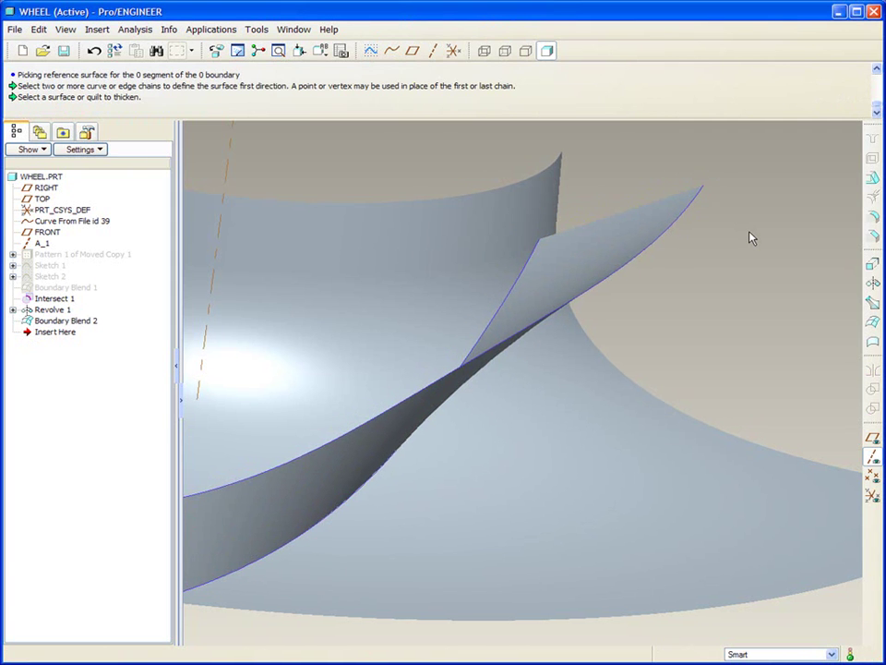
Start a variable section sweep along the blend surface's outer edge and open its section sketch
{"action": "left_click", "coordinate": [635, 231]}
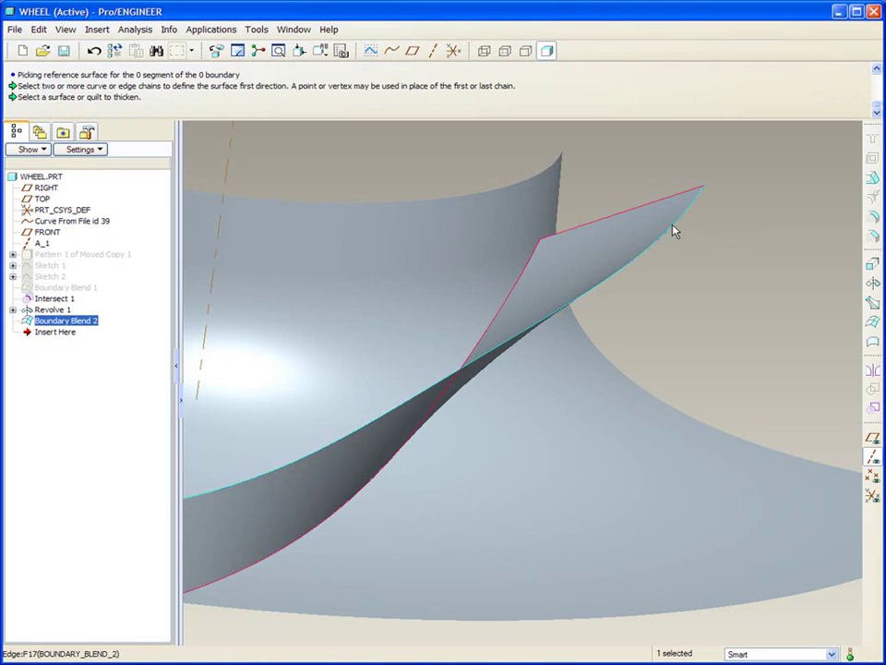
{"action": "left_click", "coordinate": [675, 232]}
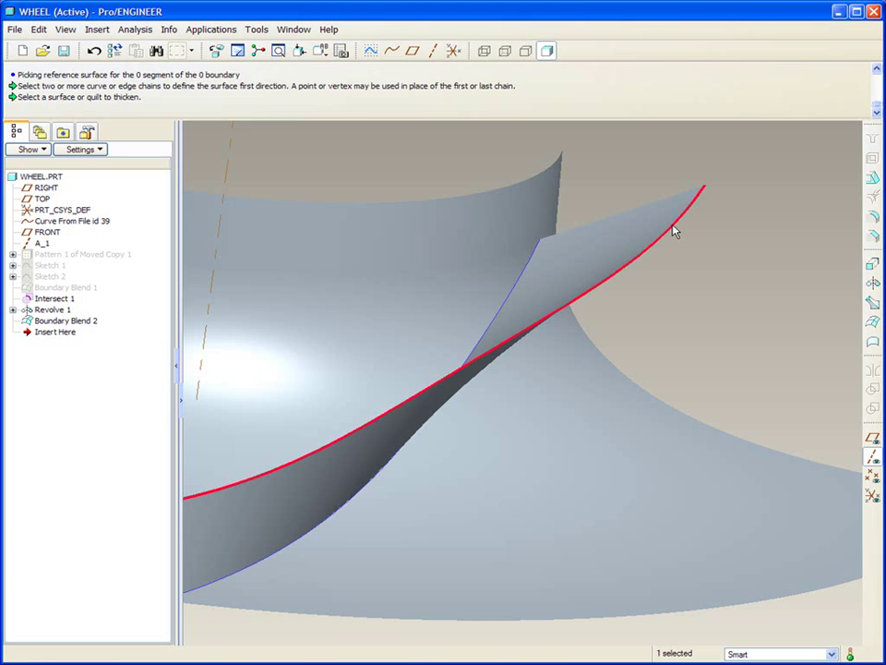
{"action": "left_click", "coordinate": [873, 307]}
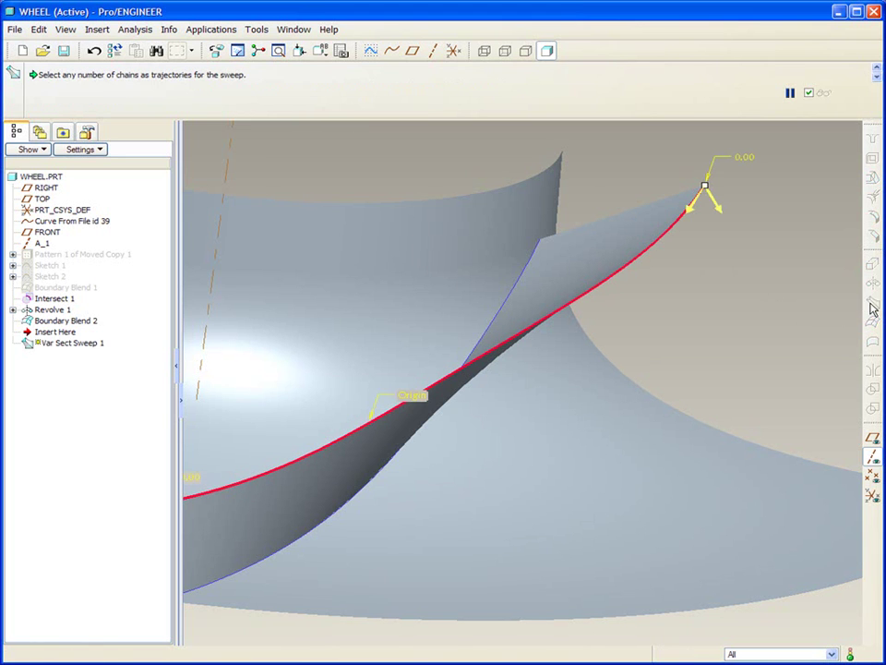
{"action": "right_click", "coordinate": [782, 216]}
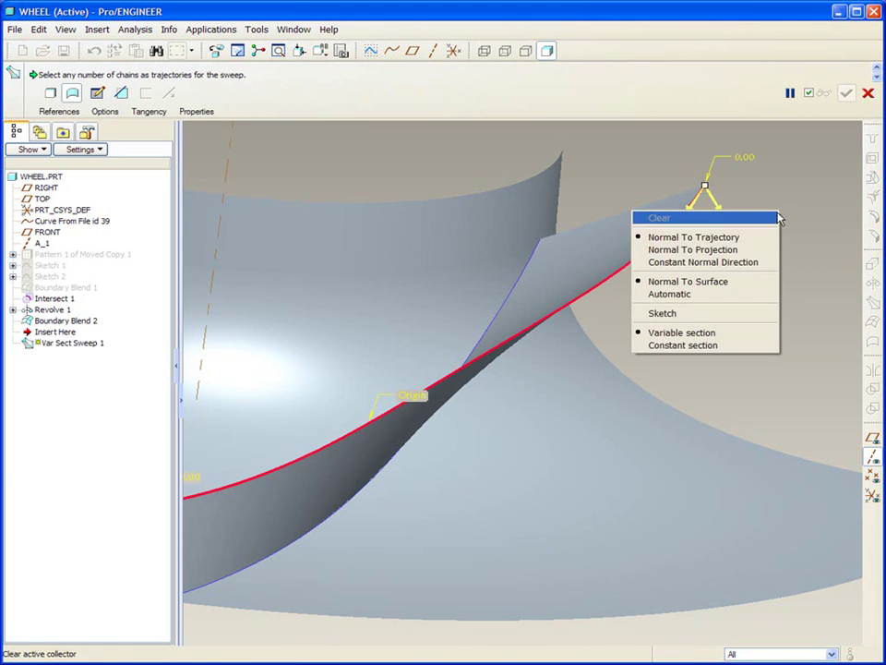
{"action": "left_click", "coordinate": [703, 316]}
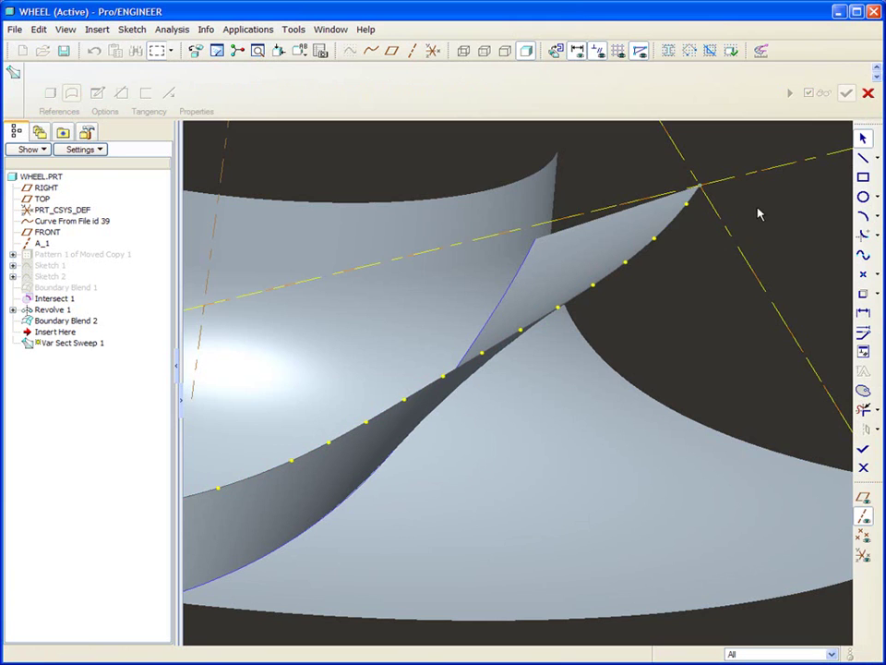
Sketch a 0.02 long line perpendicular to the blade surface, centred on the trajectory, and complete the surface sweep
{"action": "right_click", "coordinate": [759, 214]}
{"action": "left_click", "coordinate": [748, 214]}
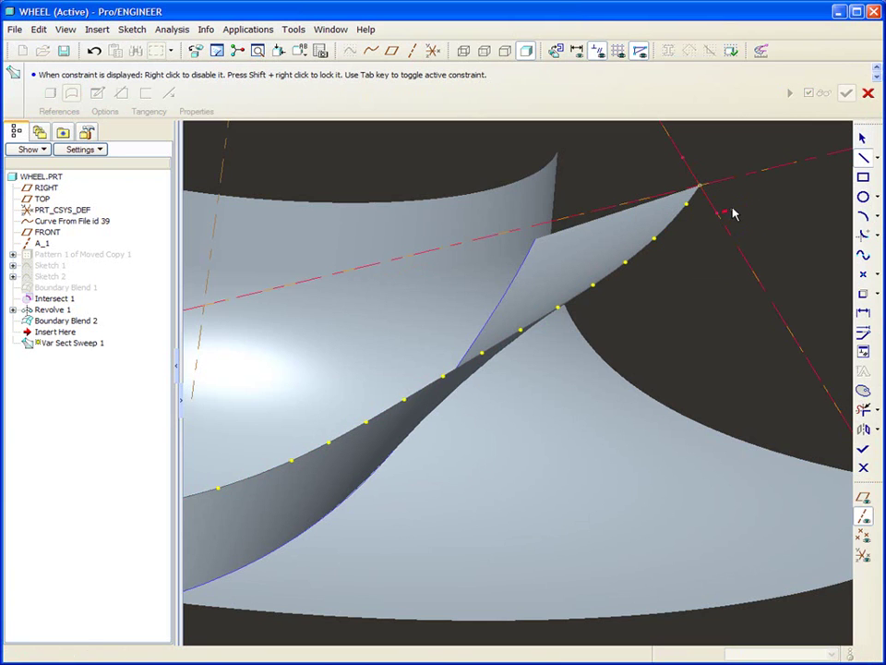
{"action": "middle_click", "coordinate": [732, 196]}
{"action": "double_click", "coordinate": [711, 179]}
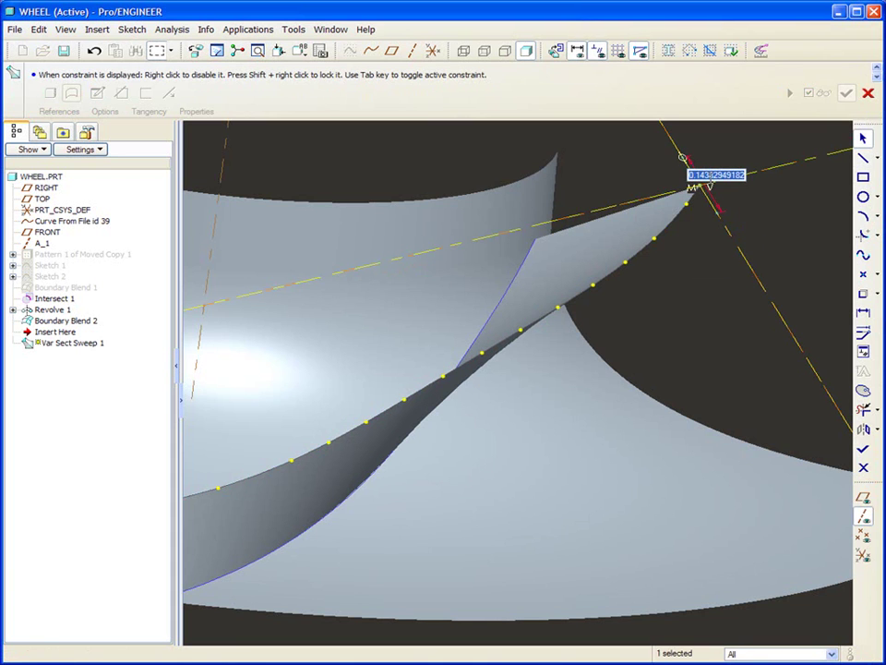
{"action": "type", "text": ".02"}
{"action": "key", "text": "Return"}
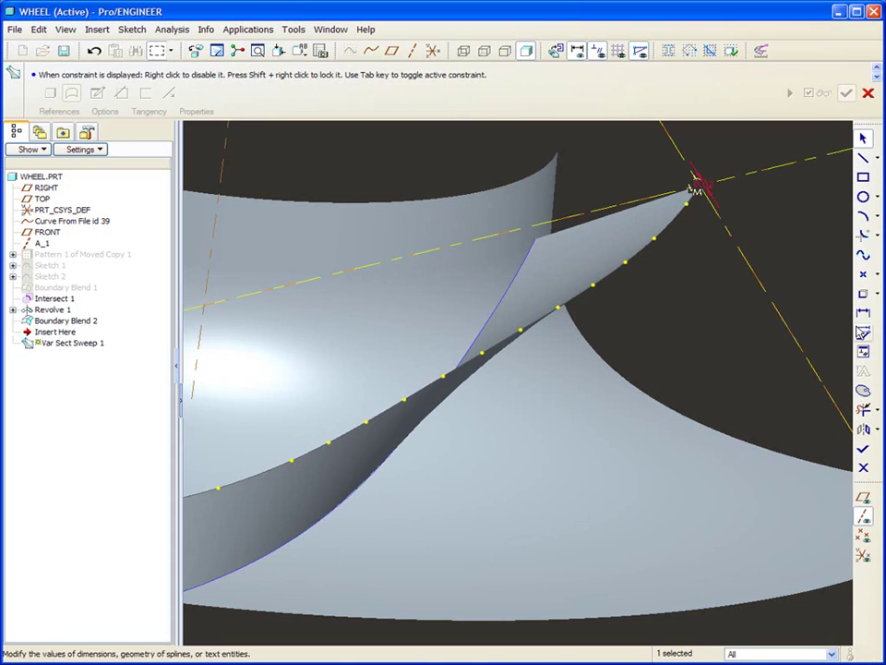
{"action": "left_click", "coordinate": [863, 448]}
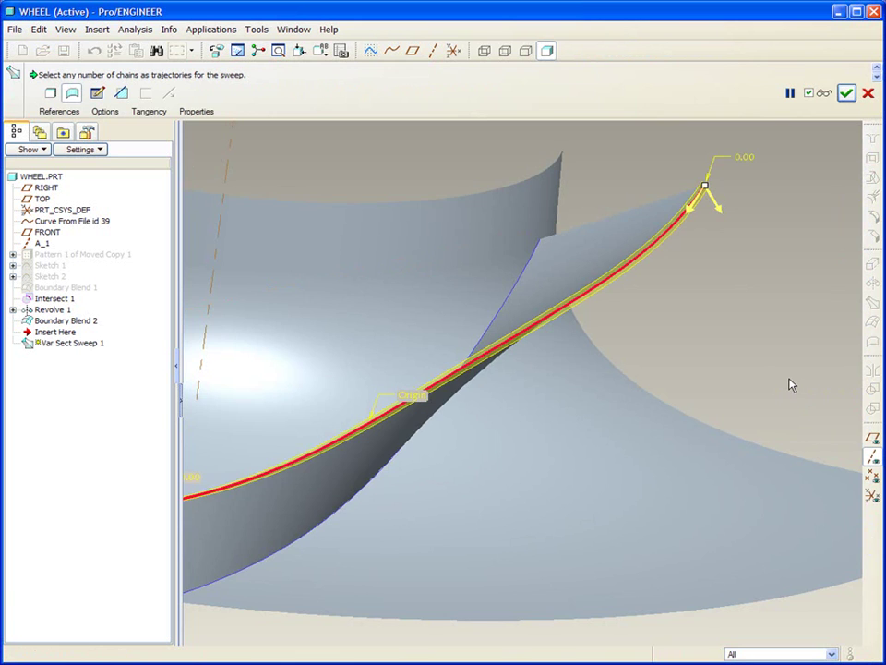
{"action": "middle_click_drag", "start_coordinate": [790, 378], "coordinate": [789, 378]}
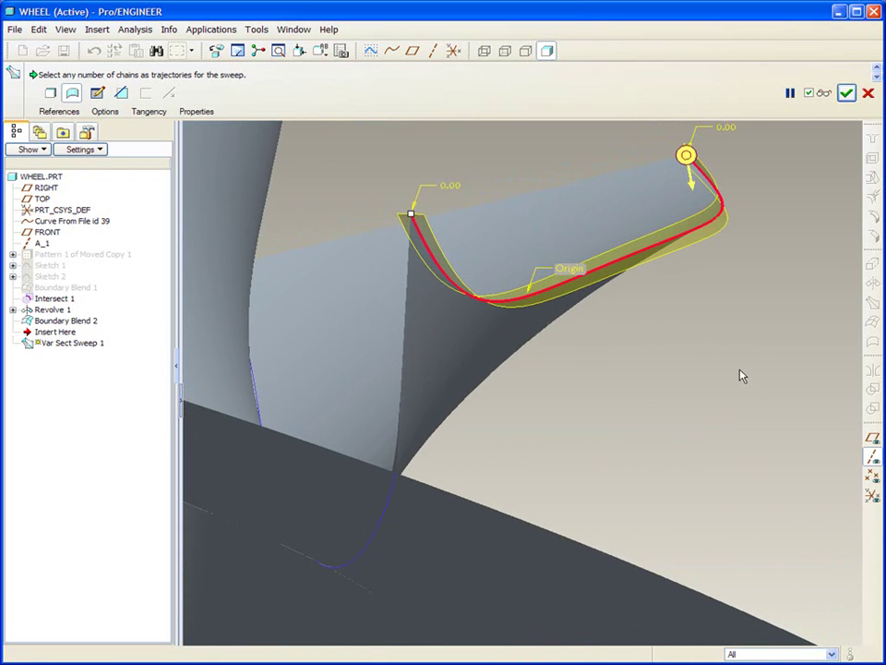
{"action": "middle_click", "coordinate": [743, 376]}
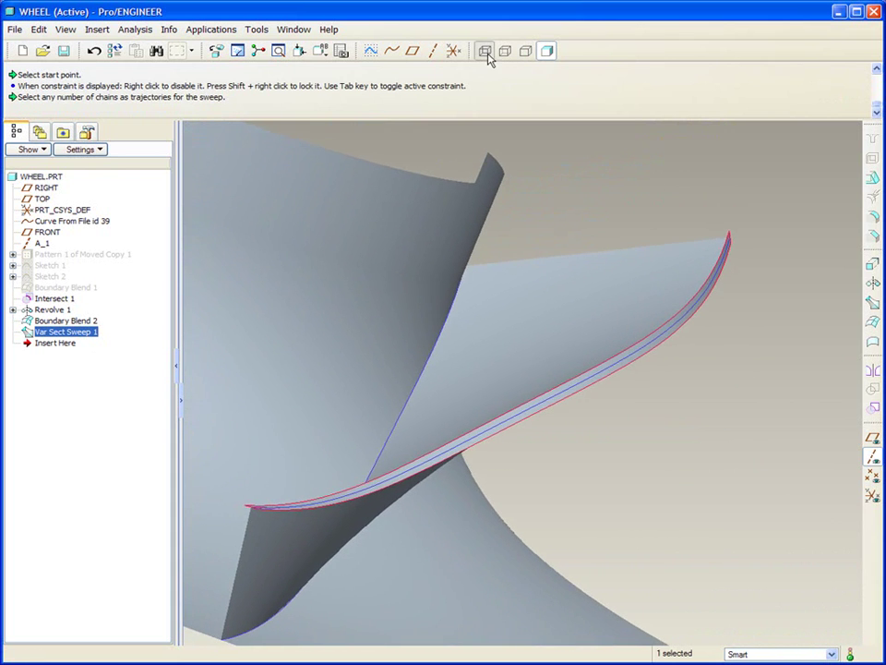
In wireframe display, paste an independent copy of the sweep using advanced reference configuration, with the blend surface's hub-side edge as trajectory
{"action": "left_click", "coordinate": [485, 53]}
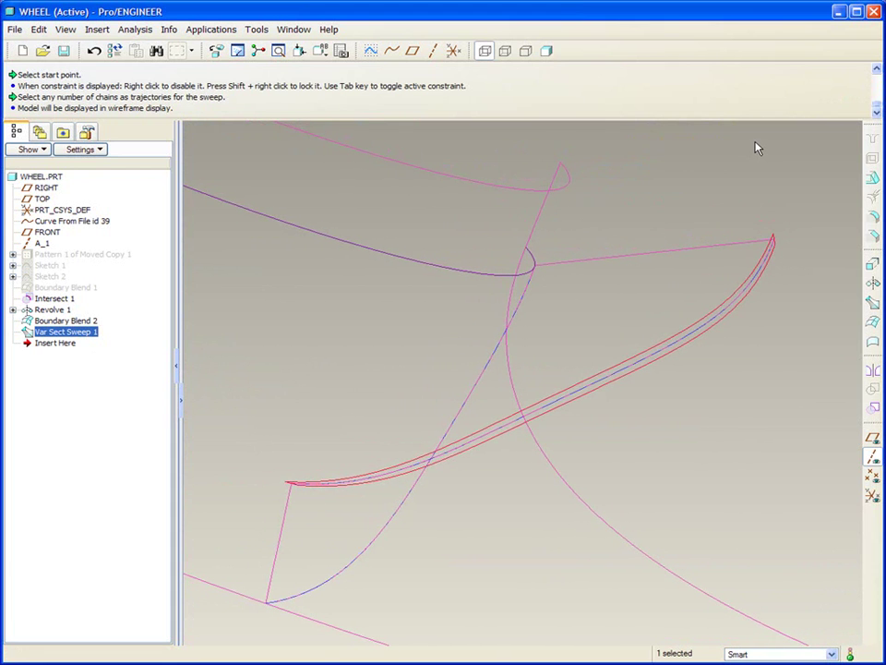
{"action": "left_click", "coordinate": [156, 51]}
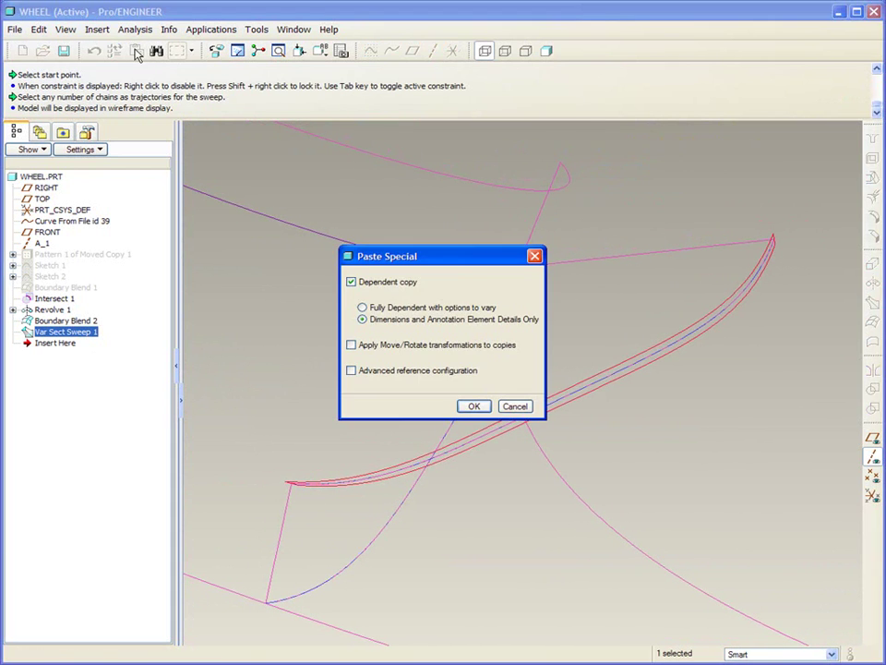
{"action": "left_click", "coordinate": [351, 283]}
{"action": "left_click", "coordinate": [351, 371]}
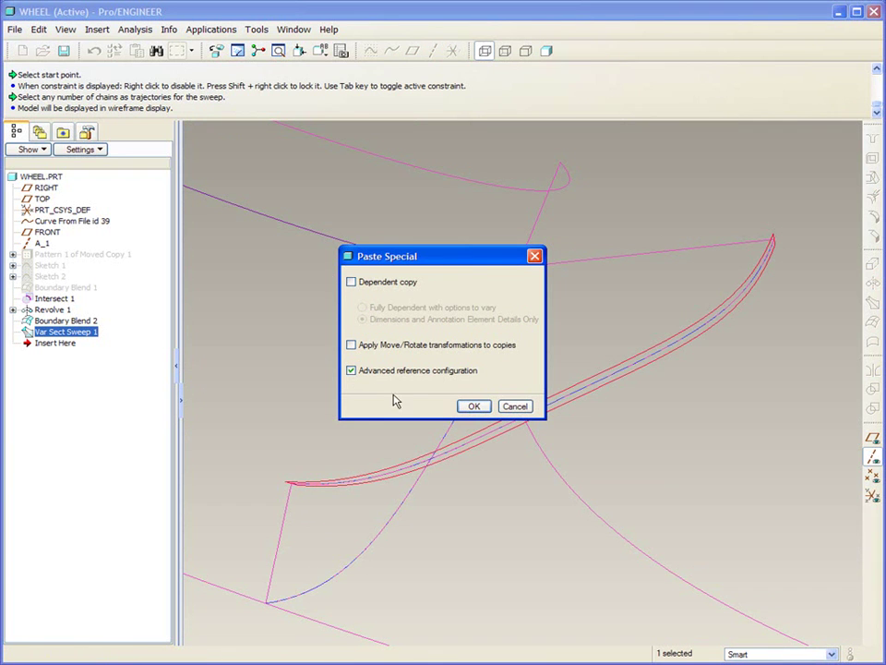
{"action": "left_click", "coordinate": [472, 406]}
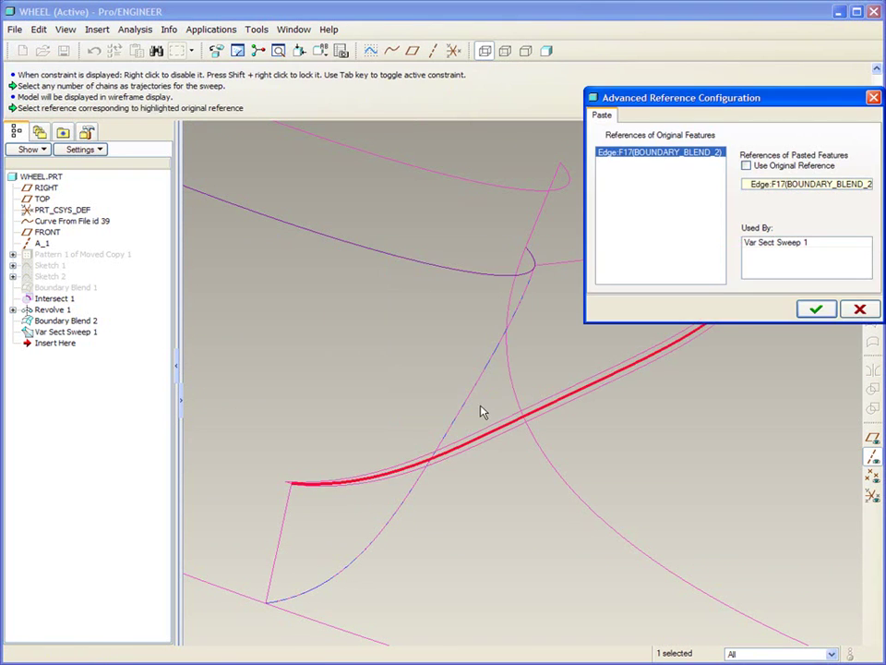
{"action": "left_click", "coordinate": [474, 400]}
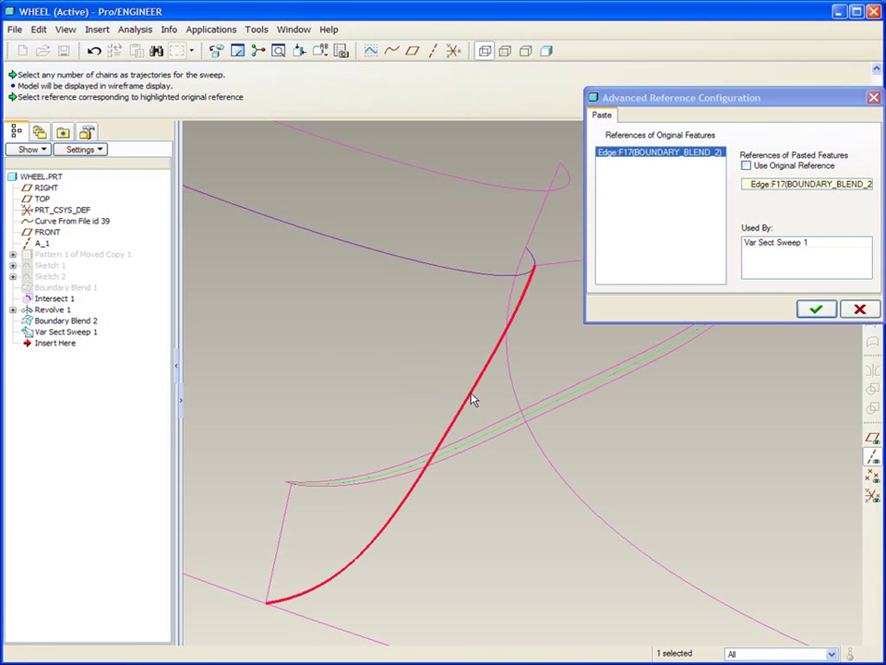
{"action": "middle_click", "coordinate": [434, 356]}
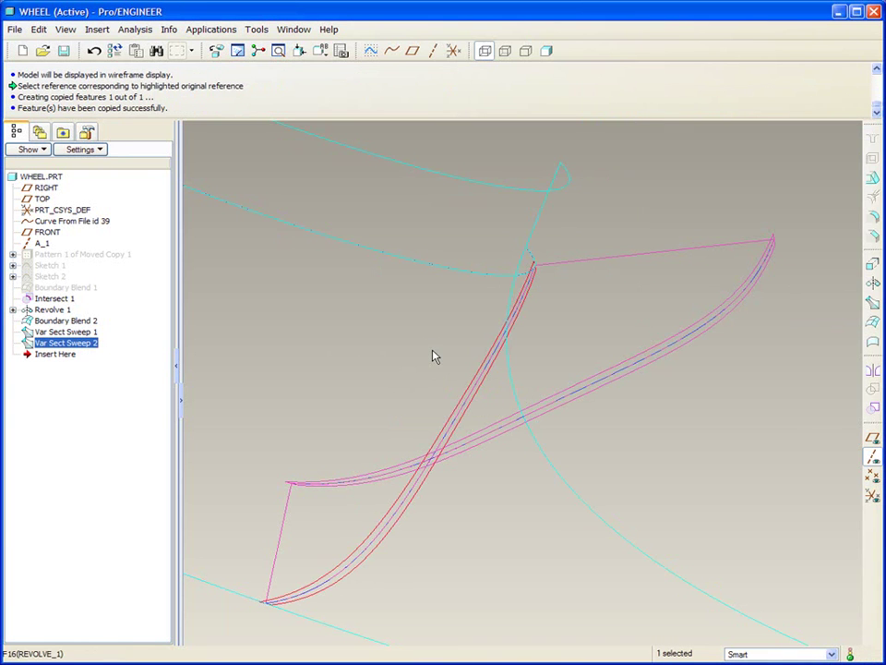
Increase the section width of the copied sweep along the hub-side edge and regenerate the model
{"action": "middle_click_drag", "start_coordinate": [677, 170], "coordinate": [677, 170]}
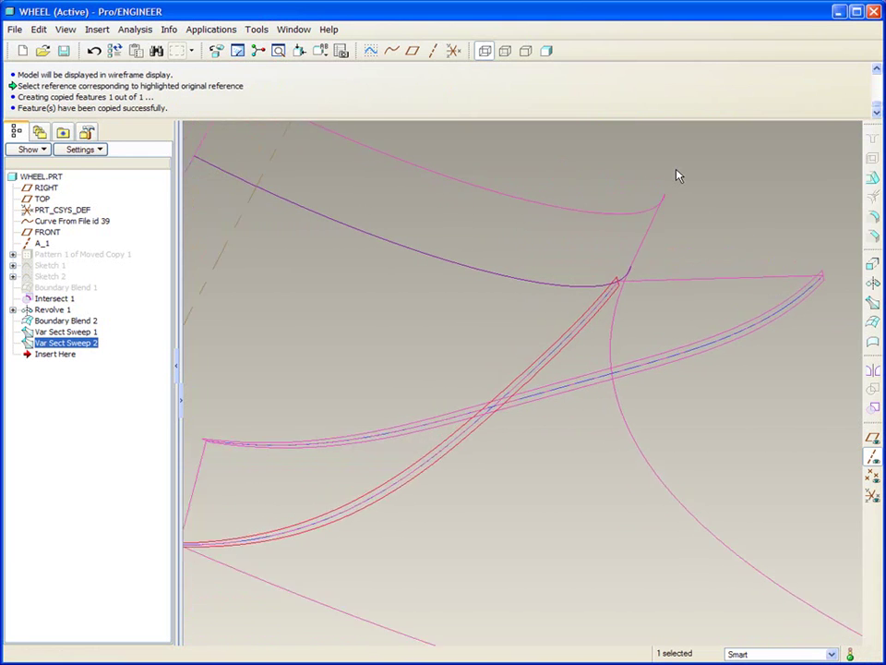
{"action": "right_click", "coordinate": [697, 175]}
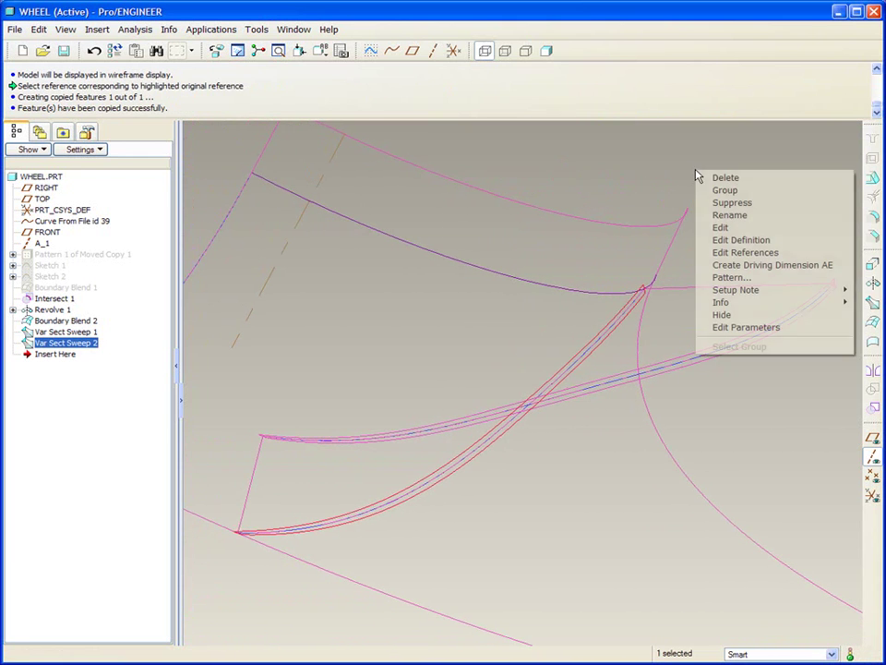
{"action": "left_click", "coordinate": [721, 227]}
{"action": "double_click", "coordinate": [649, 294]}
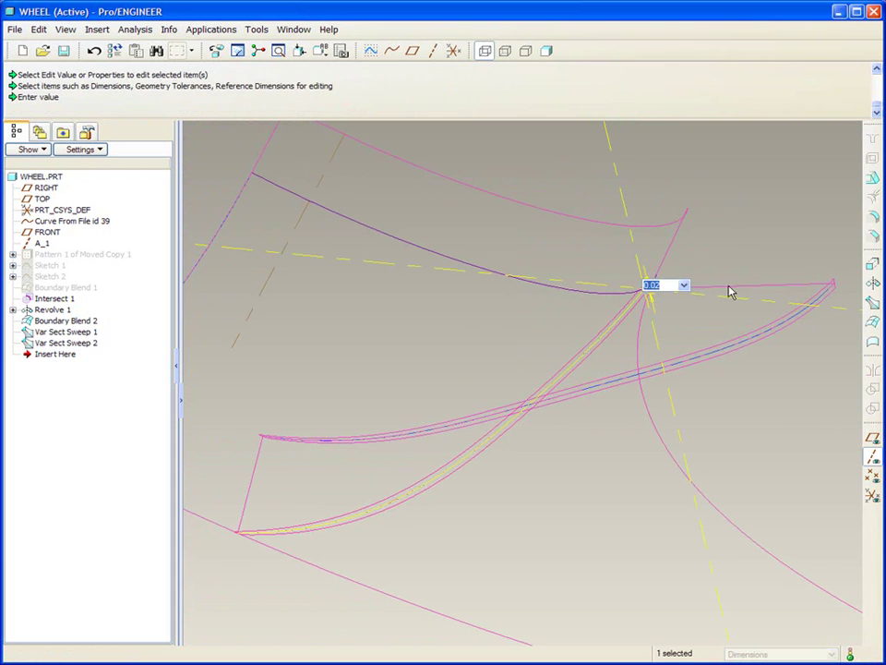
{"action": "key", "text": "Return"}
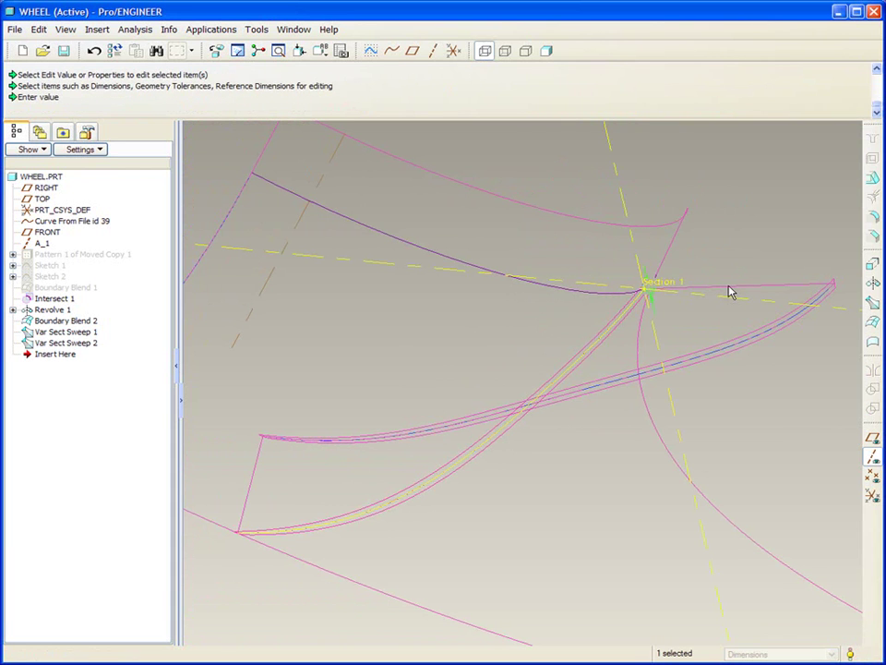
{"action": "key", "text": "ctrl+g"}
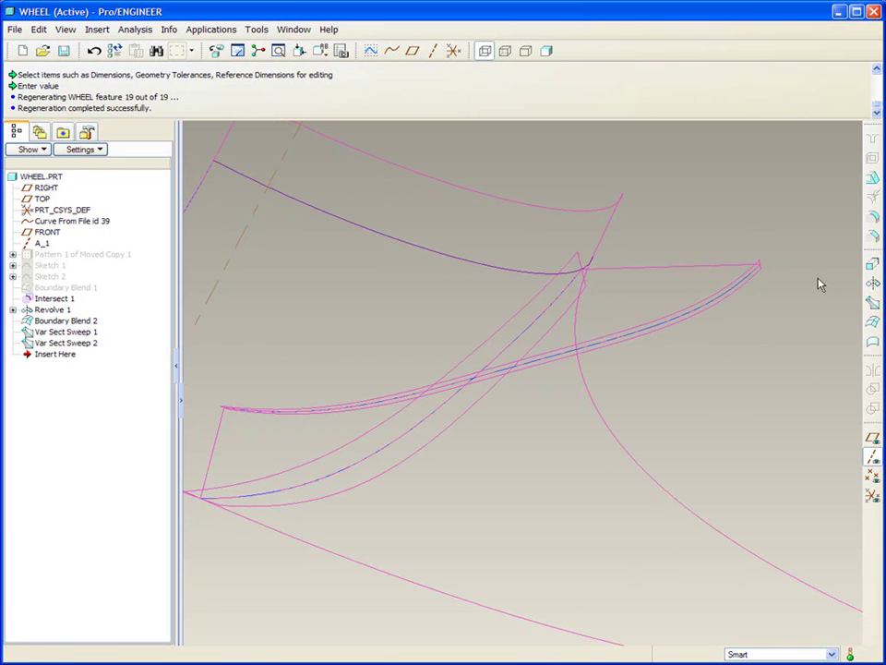
Create a boundary blend between the matching upper edges of the hub-side and outer swept strips
{"action": "left_click", "coordinate": [876, 335]}
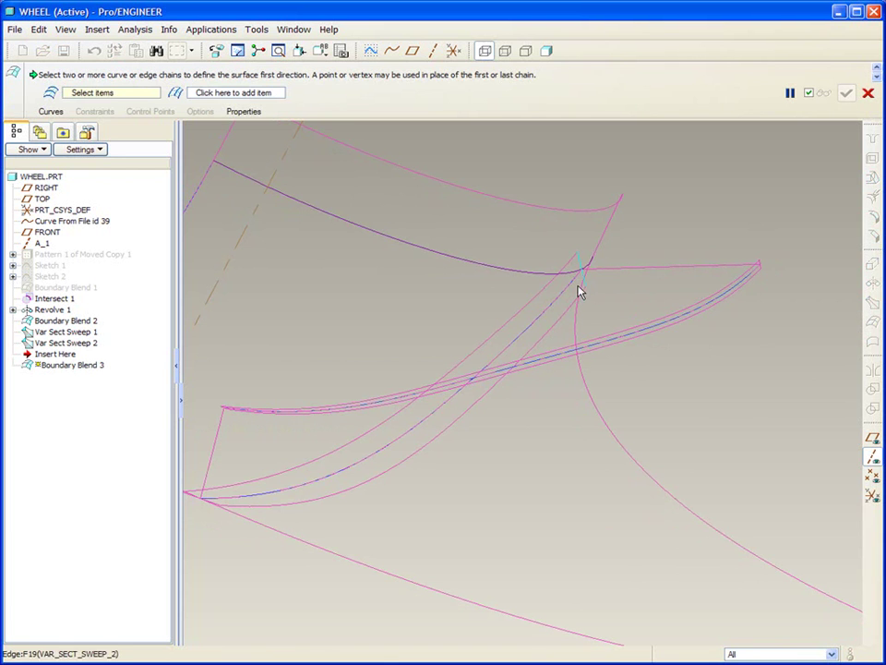
{"action": "left_click", "coordinate": [544, 298]}
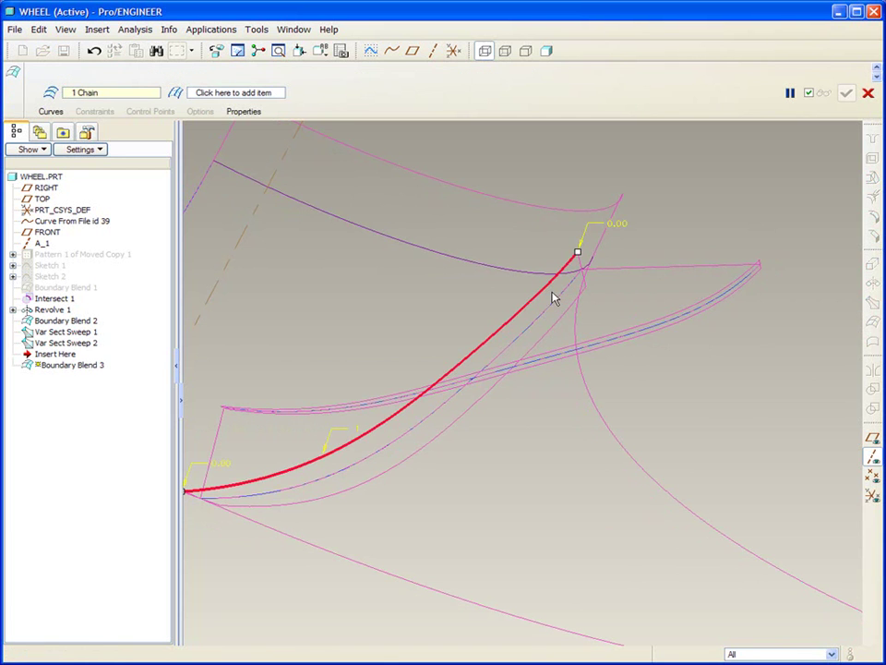
{"action": "left_click", "coordinate": [728, 291], "text": "ctrl"}
{"action": "middle_click", "coordinate": [757, 219]}
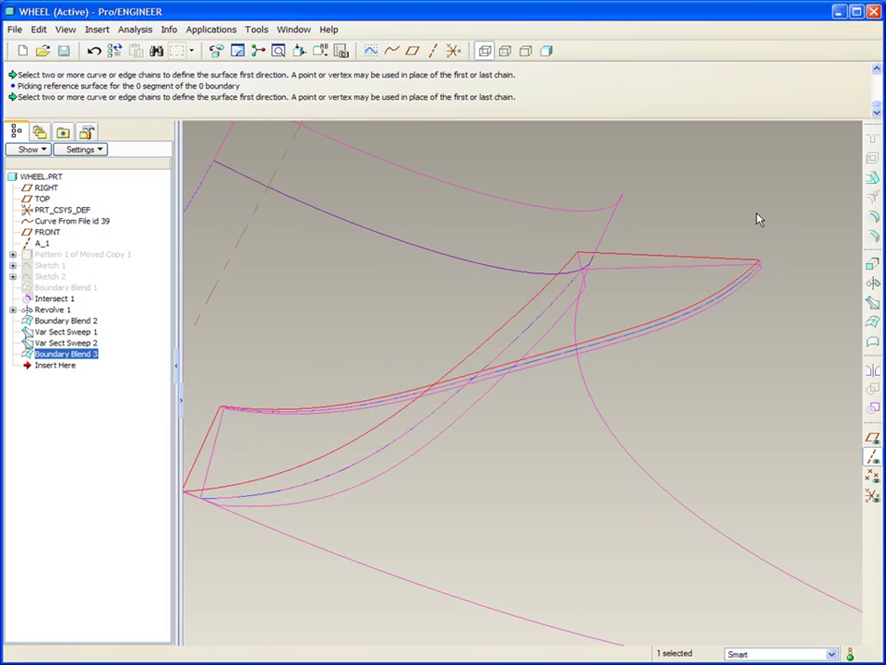
Create a second boundary blend between the opposite, lower edges of the two swept strips
{"action": "left_click", "coordinate": [872, 322]}
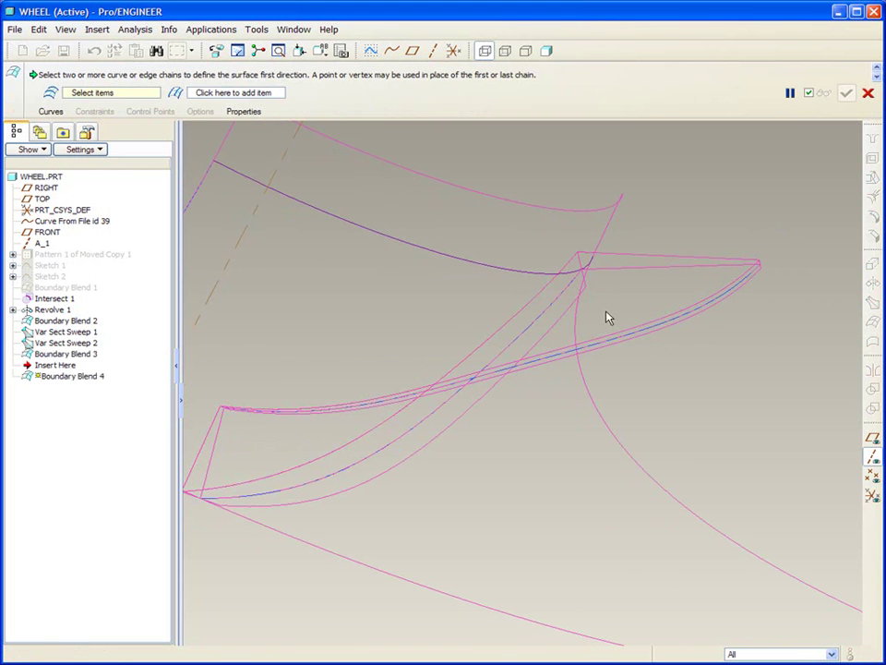
{"action": "left_click", "coordinate": [556, 333]}
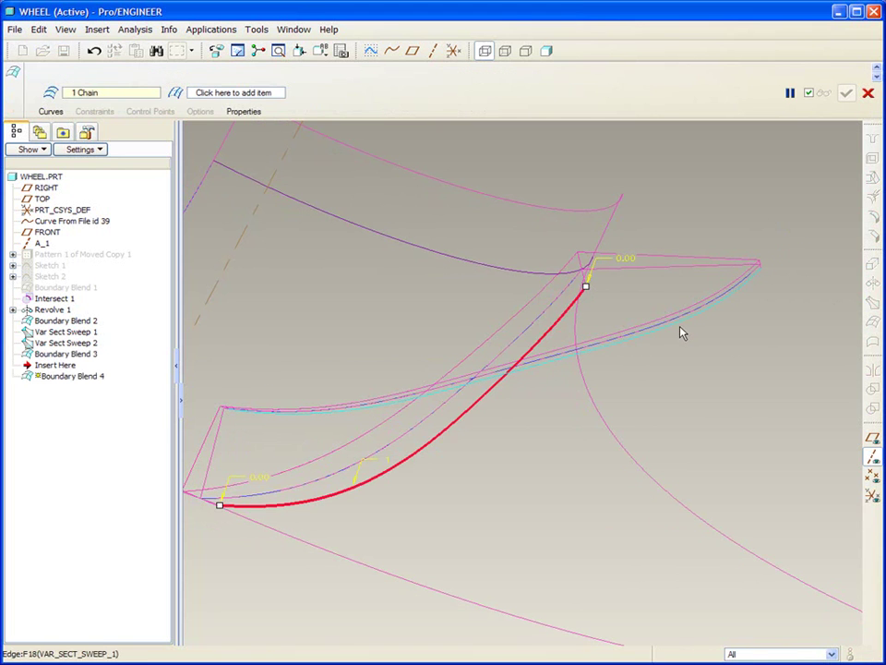
{"action": "left_click", "coordinate": [682, 334], "text": "ctrl"}
{"action": "middle_click", "coordinate": [762, 336]}
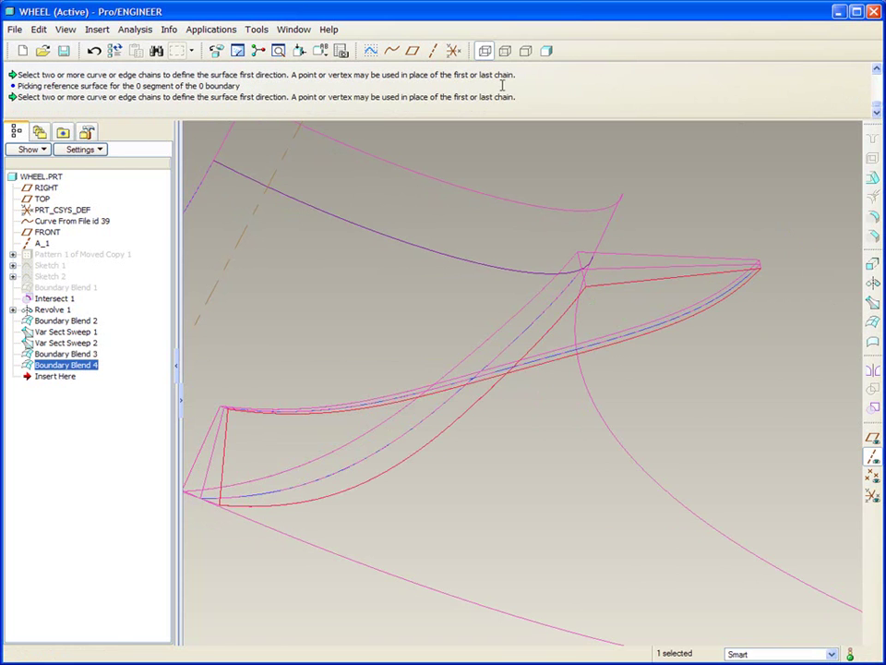
In shaded display, start an Extend on the short end edge of the upper side blend and reverse it inward by about 0.13
{"action": "left_click", "coordinate": [549, 52]}
{"action": "middle_click_drag", "start_coordinate": [794, 131], "coordinate": [810, 130]}
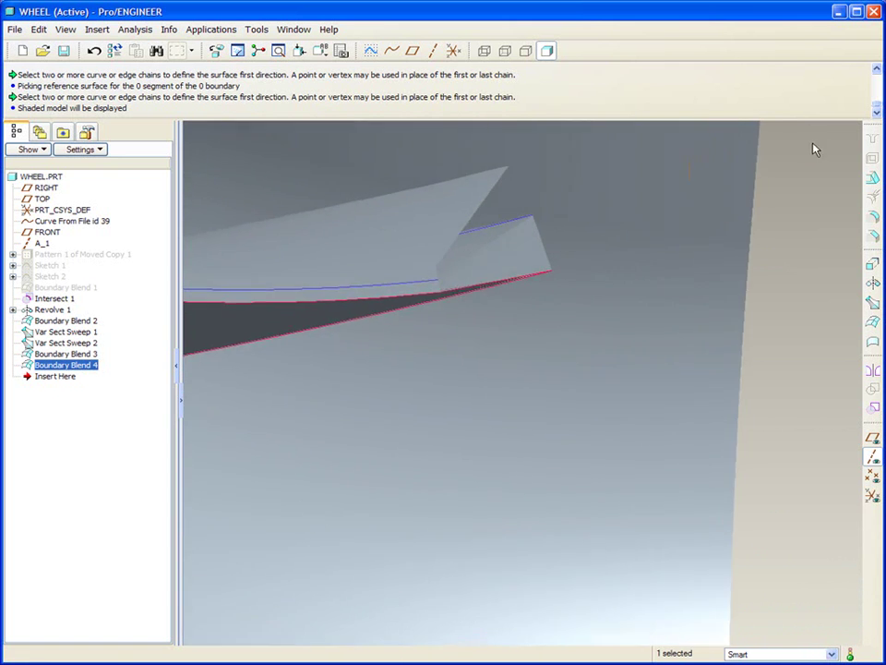
{"action": "left_click", "coordinate": [496, 279]}
{"action": "left_click", "coordinate": [504, 271]}
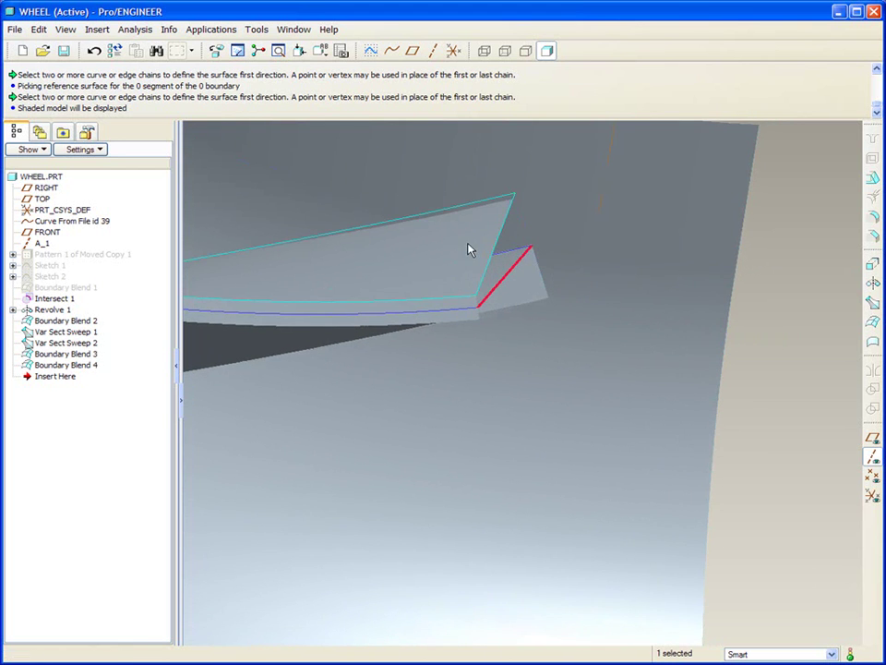
{"action": "left_click", "coordinate": [469, 249]}
{"action": "left_click", "coordinate": [499, 239]}
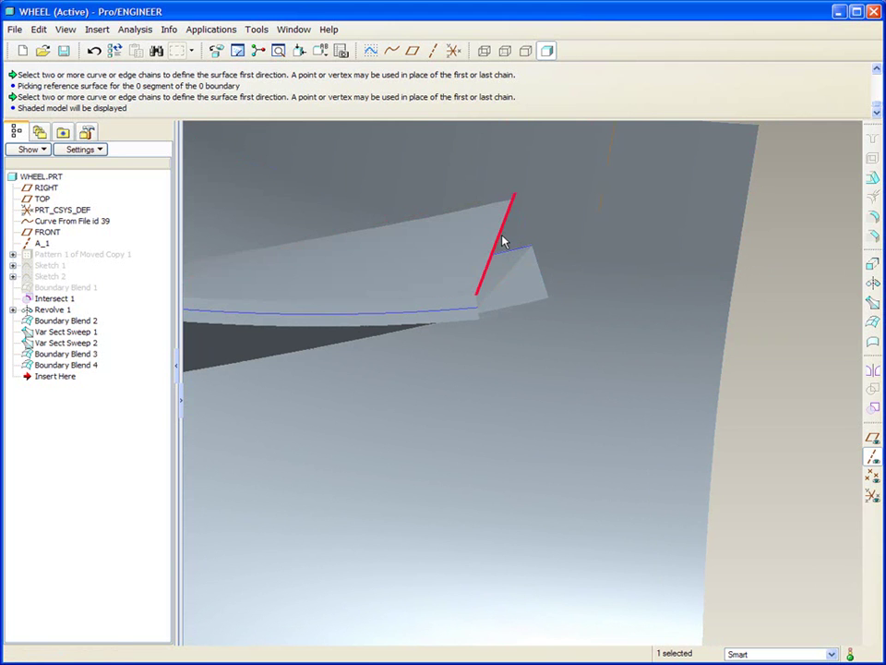
{"action": "left_click", "coordinate": [39, 30]}
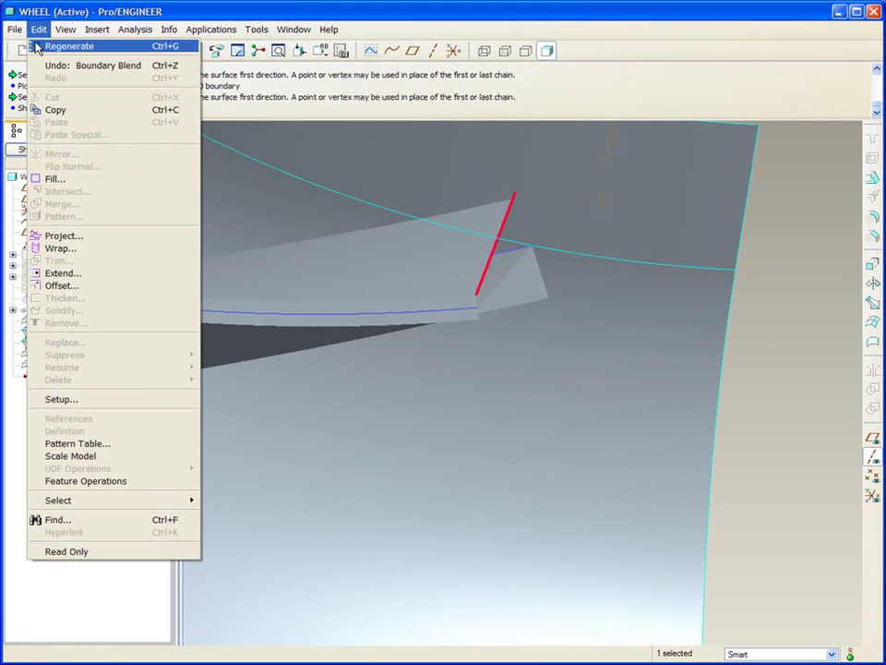
{"action": "left_click", "coordinate": [66, 275]}
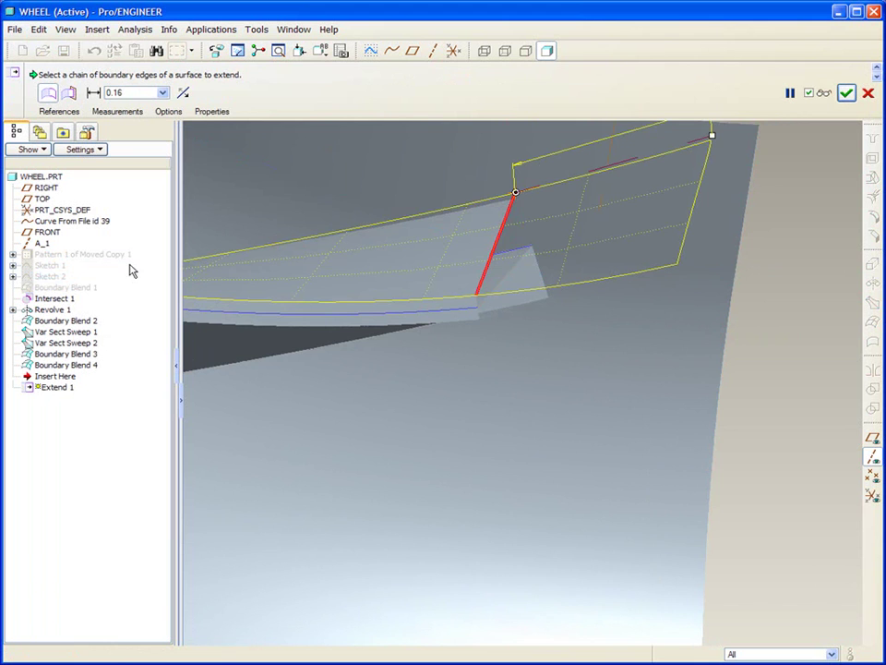
{"action": "middle_click_drag", "start_coordinate": [570, 265], "coordinate": [574, 336]}
{"action": "left_click_drag", "start_coordinate": [710, 209], "coordinate": [390, 303]}
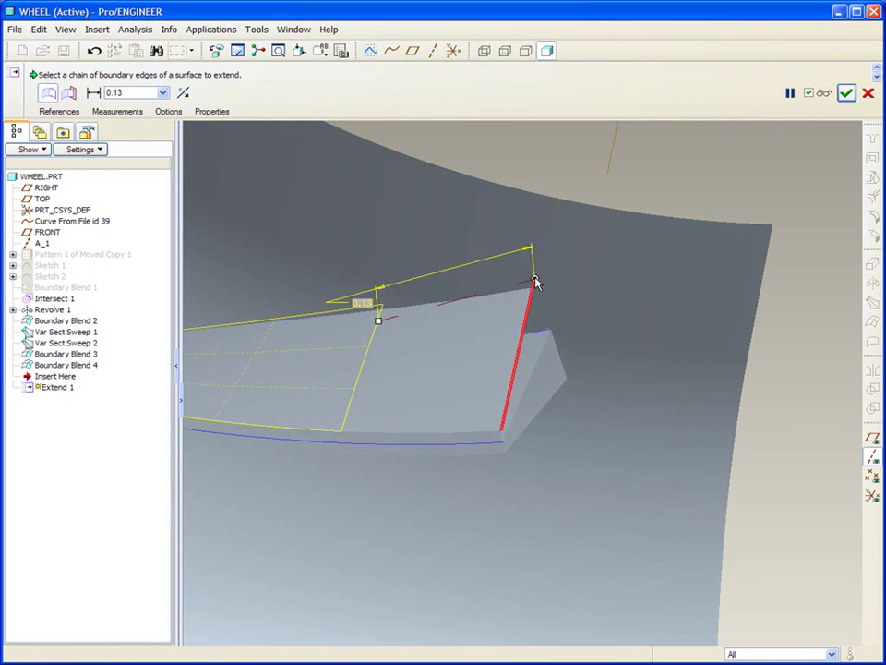
Add a second measurement point to the Extend and move it to the tip end of the selected edge
{"action": "right_click", "coordinate": [534, 282]}
{"action": "left_click", "coordinate": [561, 311]}
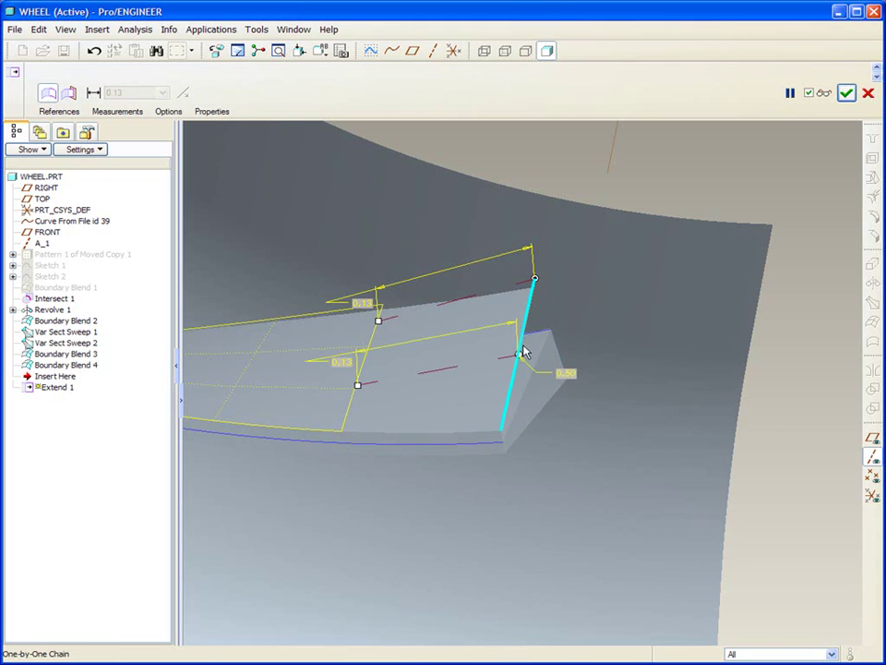
{"action": "left_click_drag", "start_coordinate": [520, 356], "coordinate": [503, 430]}
{"action": "left_click_drag", "start_coordinate": [518, 356], "coordinate": [501, 431]}
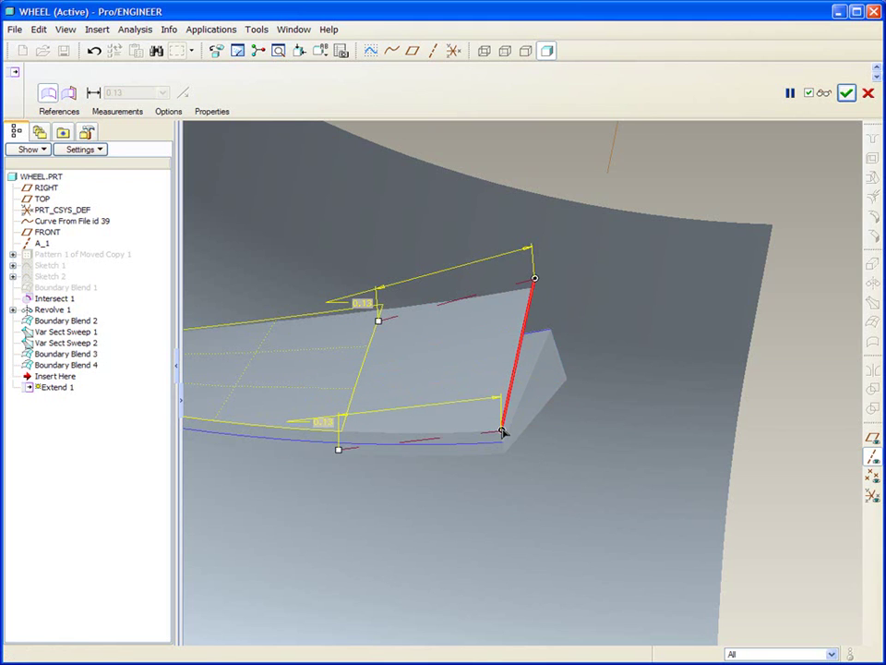
Set the inward Extend distances to 0.02 at the tip end and 0.09 at the hub end, and complete the feature
{"action": "double_click", "coordinate": [323, 420]}
{"action": "type", "text": "0.02"}
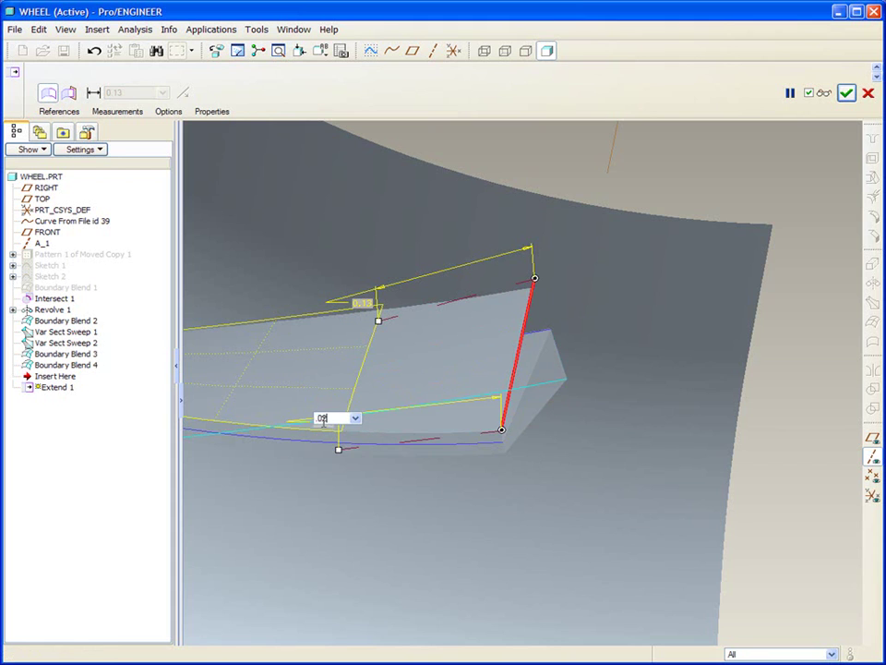
{"action": "key", "text": "Return"}
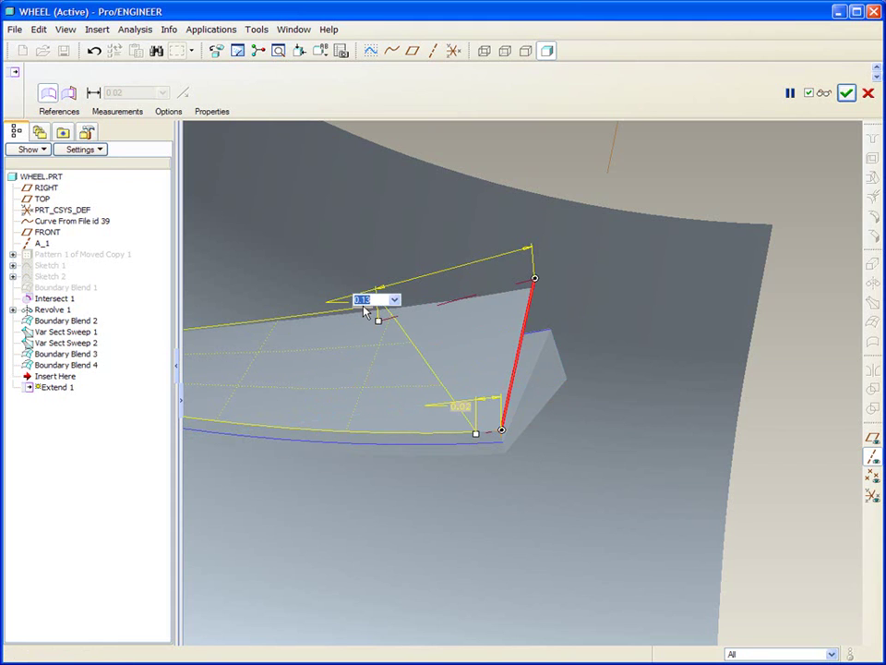
{"action": "left_click", "coordinate": [364, 308]}
{"action": "type", "text": "0.09"}
{"action": "key", "text": "Return"}
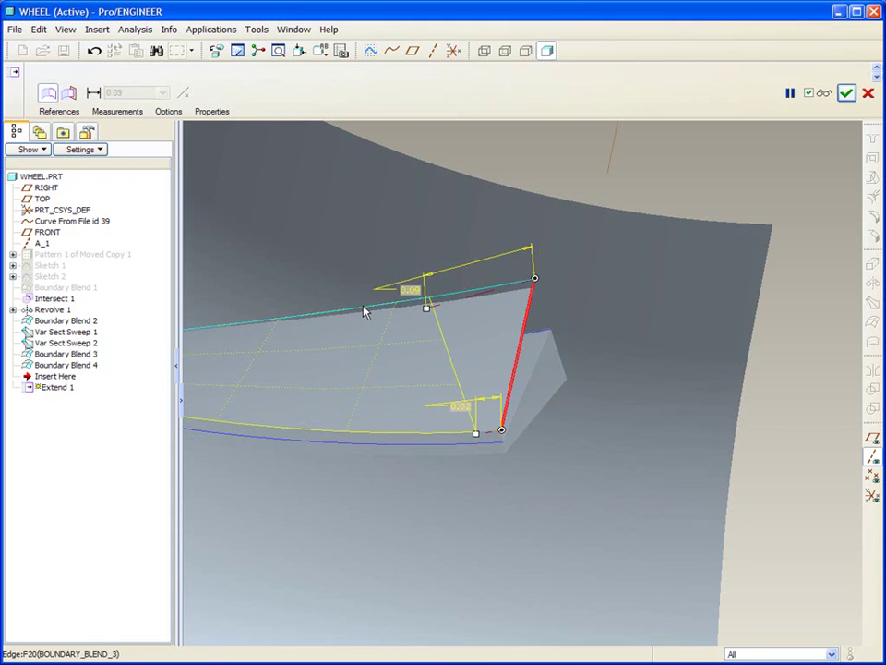
{"action": "left_click", "coordinate": [847, 93]}
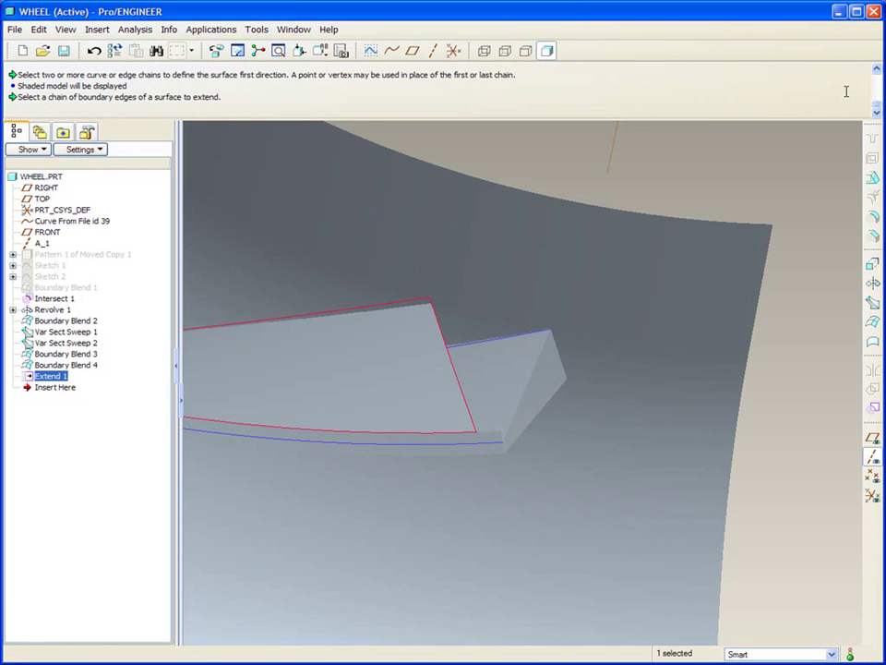
Paste an independent copy of the Extend with advanced reference configuration, referencing the lower side blend's end edge and its two end vertices
{"action": "middle_click_drag", "start_coordinate": [814, 120], "coordinate": [814, 120]}
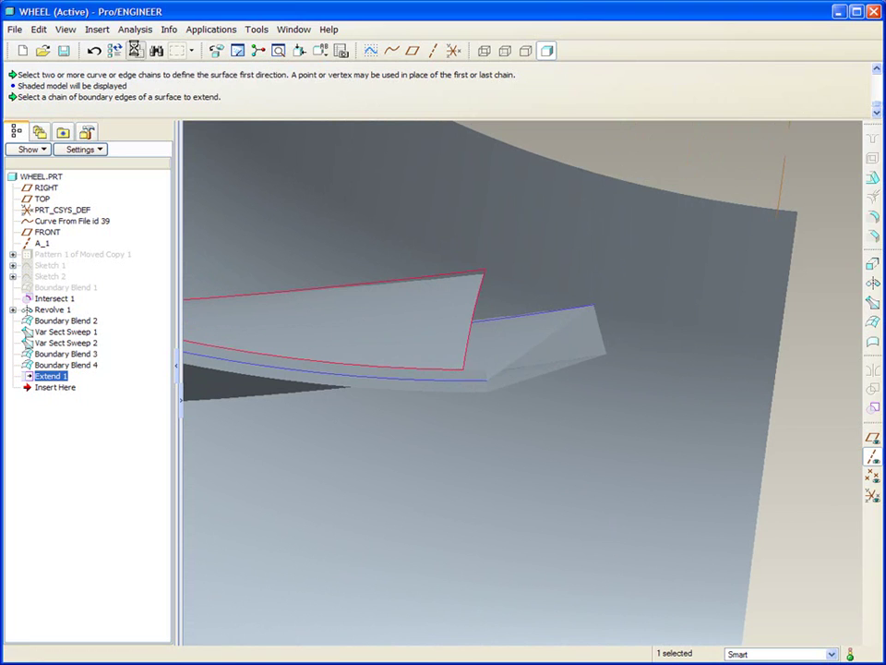
{"action": "left_click", "coordinate": [156, 50]}
{"action": "left_click", "coordinate": [351, 282]}
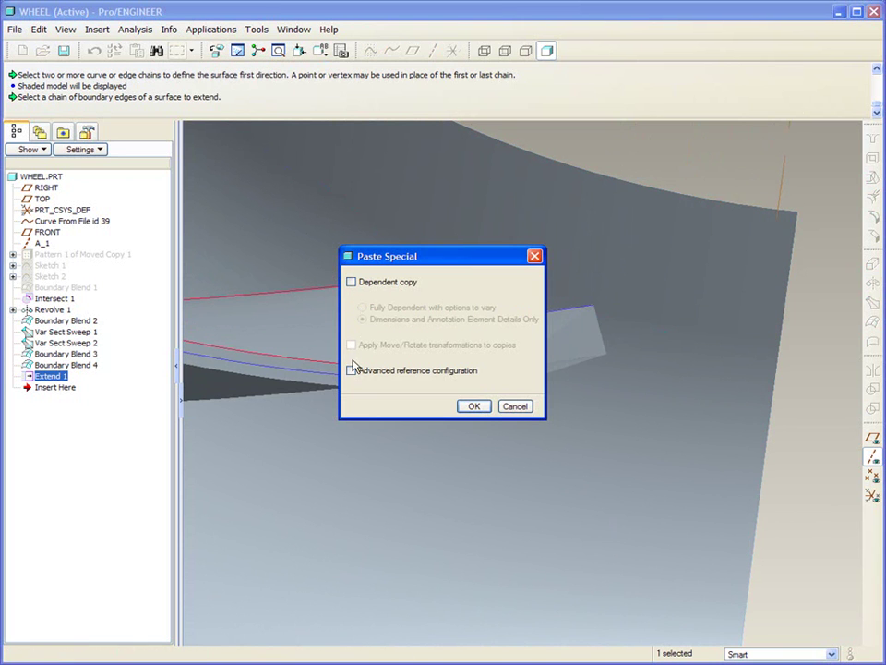
{"action": "left_click", "coordinate": [350, 370]}
{"action": "left_click", "coordinate": [473, 406]}
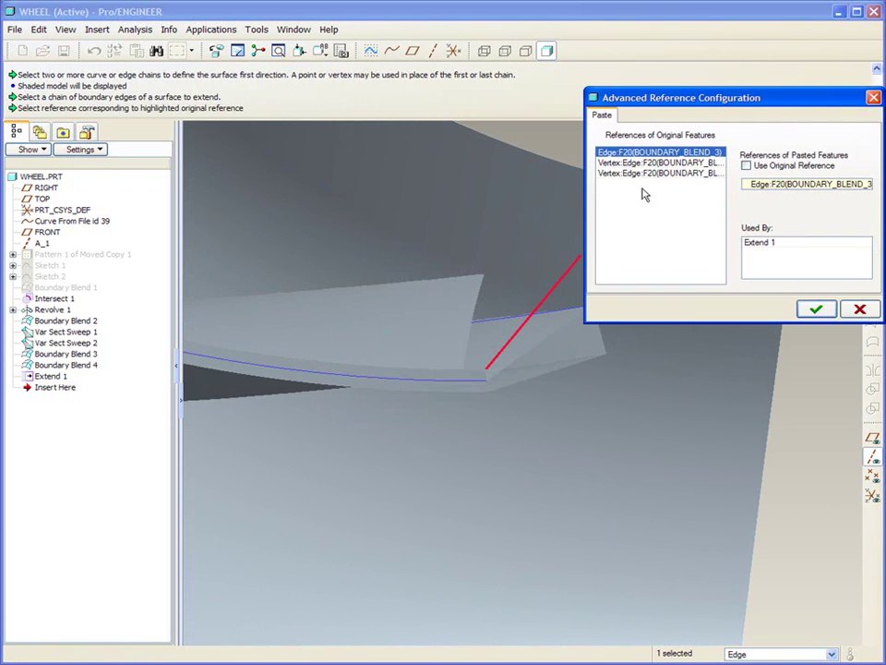
{"action": "left_click", "coordinate": [549, 379]}
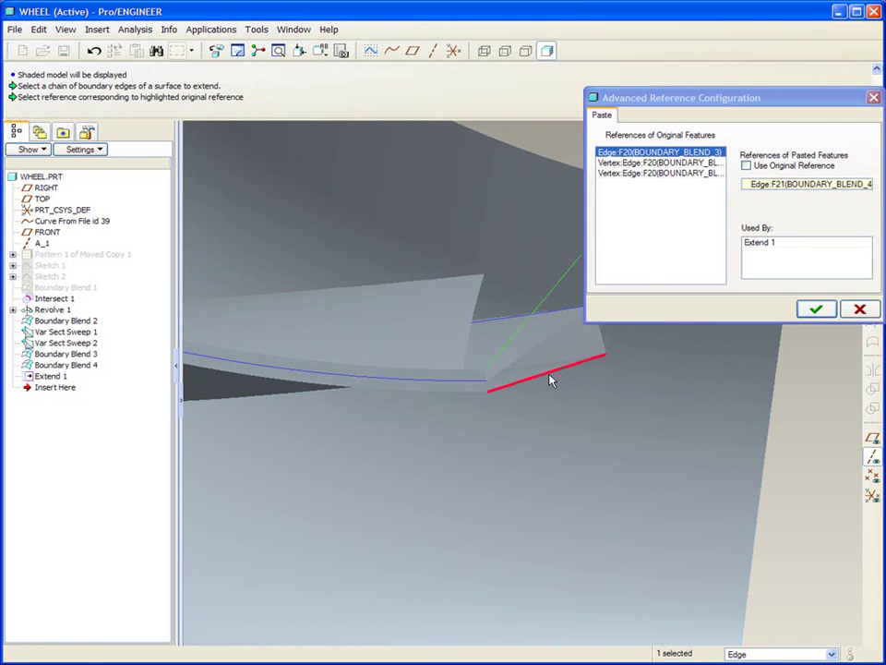
{"action": "left_click", "coordinate": [627, 163]}
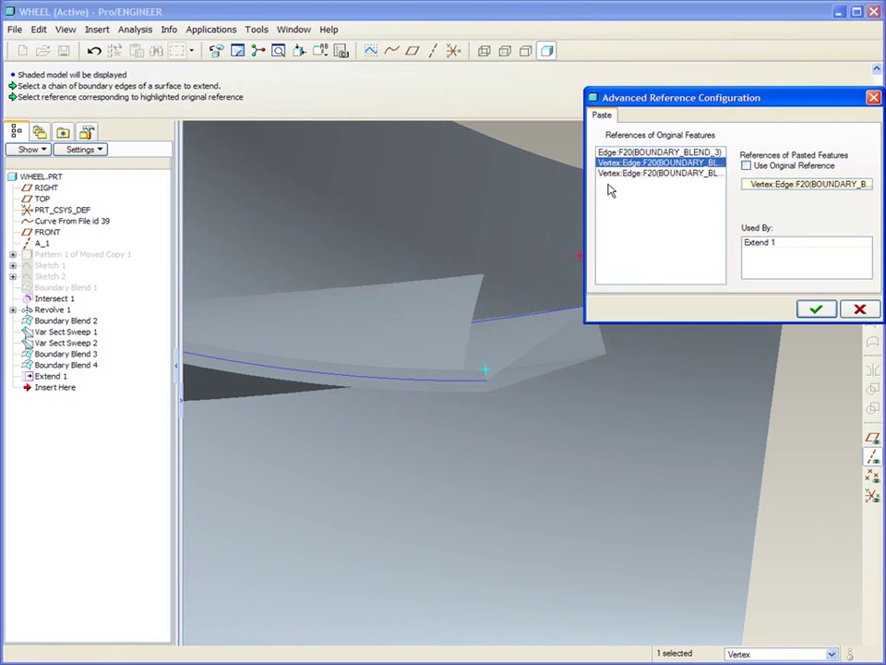
{"action": "left_click", "coordinate": [607, 356]}
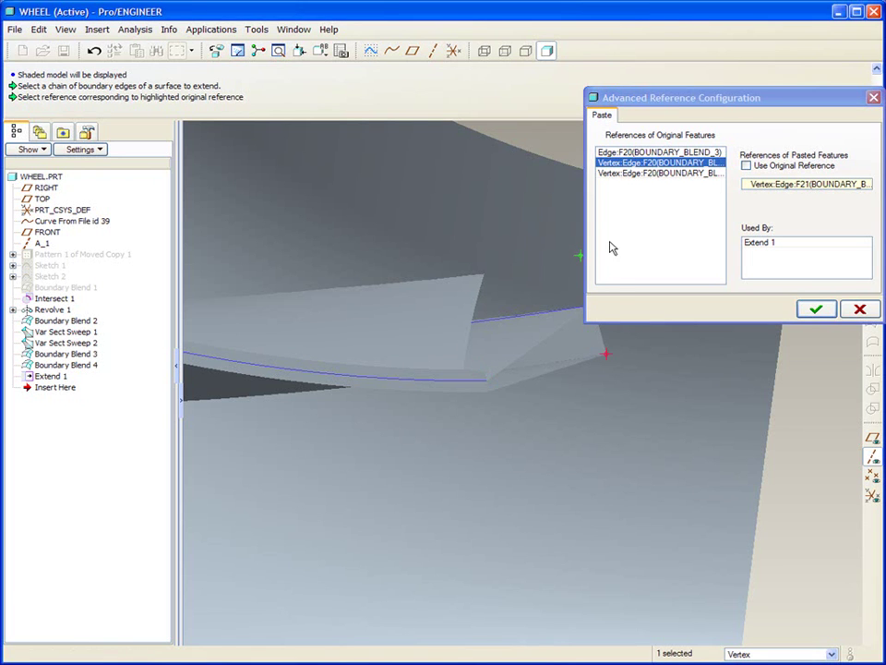
{"action": "left_click", "coordinate": [611, 174]}
{"action": "left_click", "coordinate": [488, 391]}
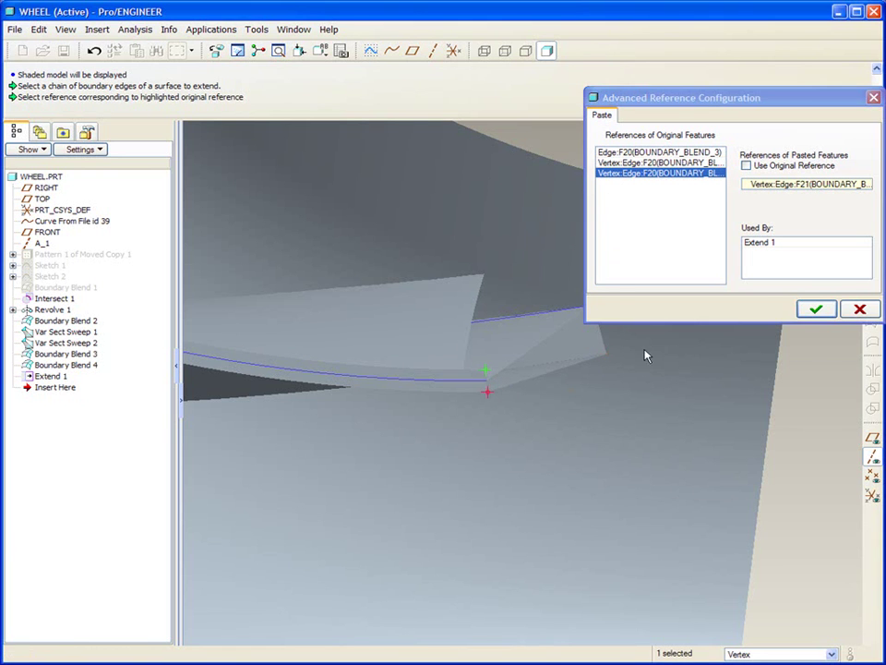
{"action": "left_click", "coordinate": [814, 309]}
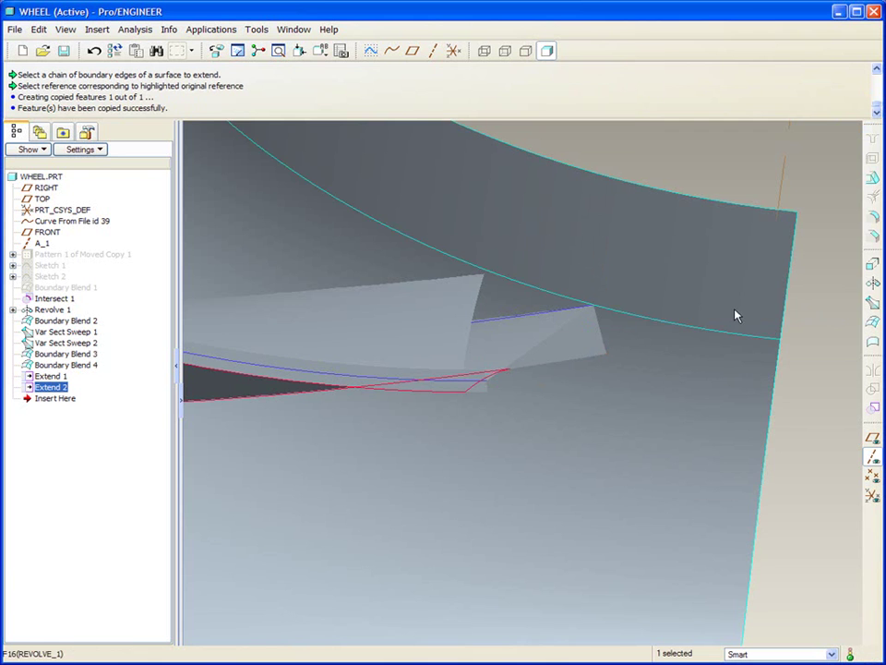
In wireframe display, start a boundary blend through the lower trimmed edge, the middle surface's end edge and the upper trimmed edge
{"action": "middle_click_drag", "start_coordinate": [792, 437], "coordinate": [793, 437]}
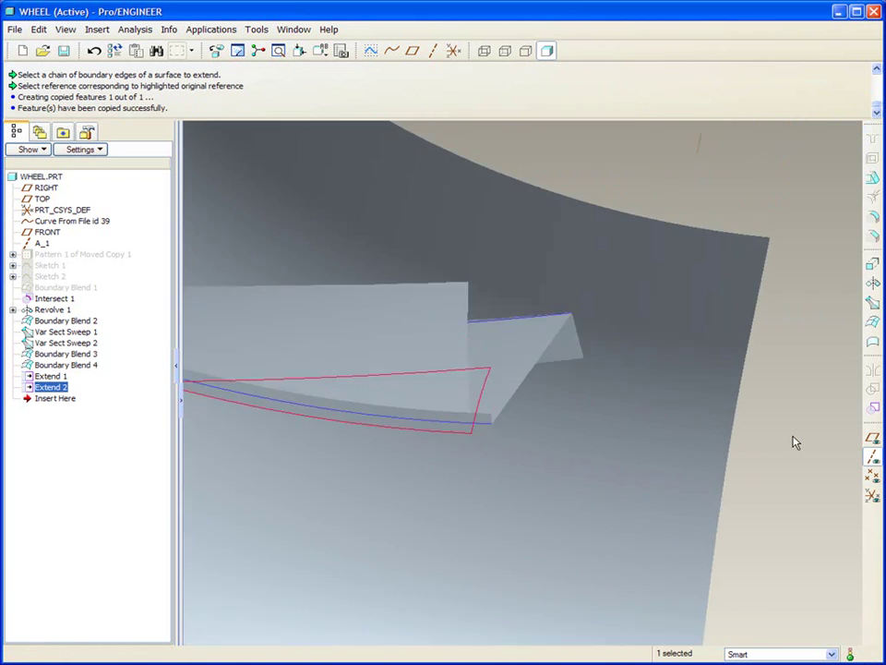
{"action": "left_click", "coordinate": [485, 52]}
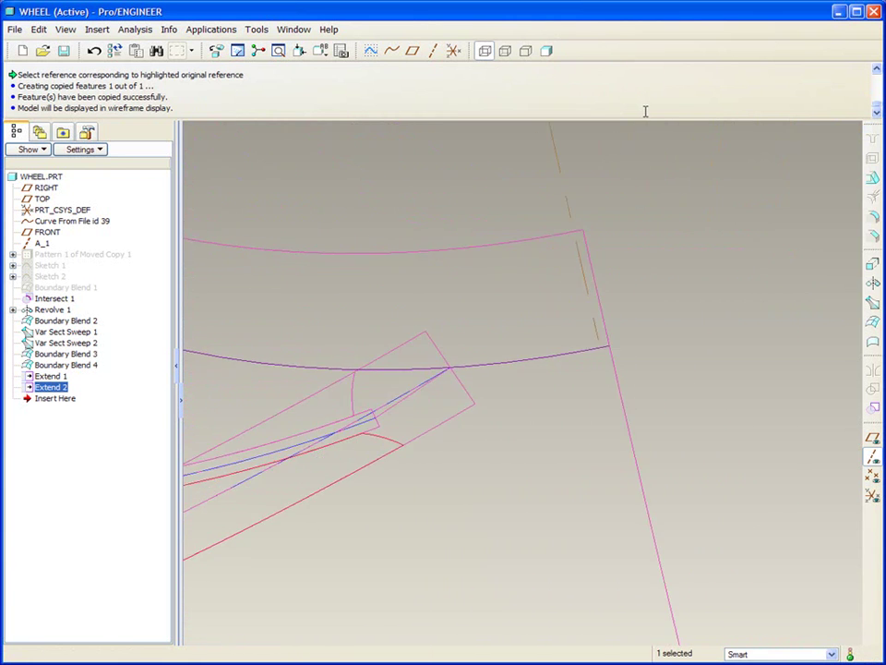
{"action": "middle_click_drag", "start_coordinate": [646, 111], "coordinate": [704, 154]}
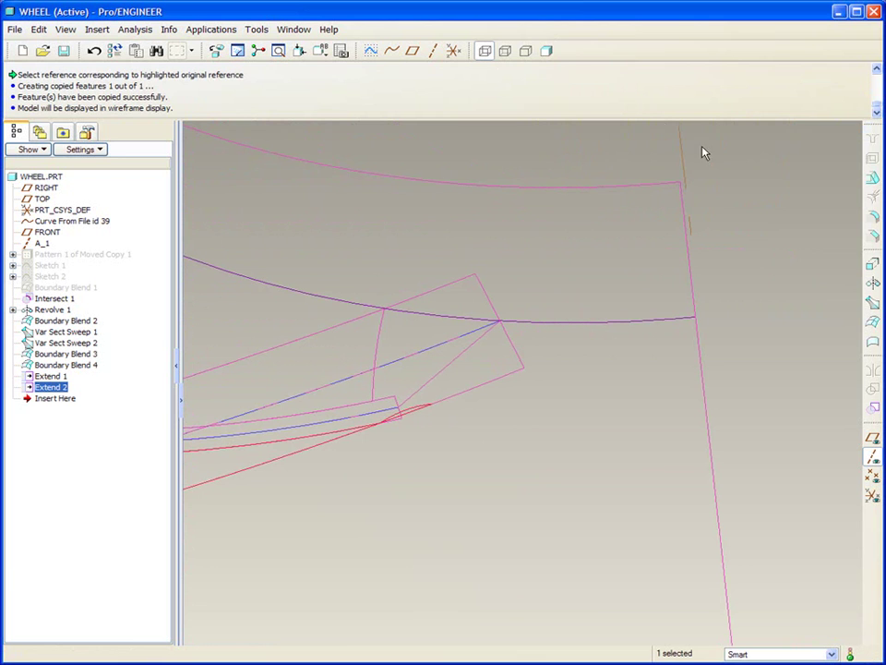
{"action": "left_click", "coordinate": [872, 321]}
{"action": "left_click", "coordinate": [427, 411]}
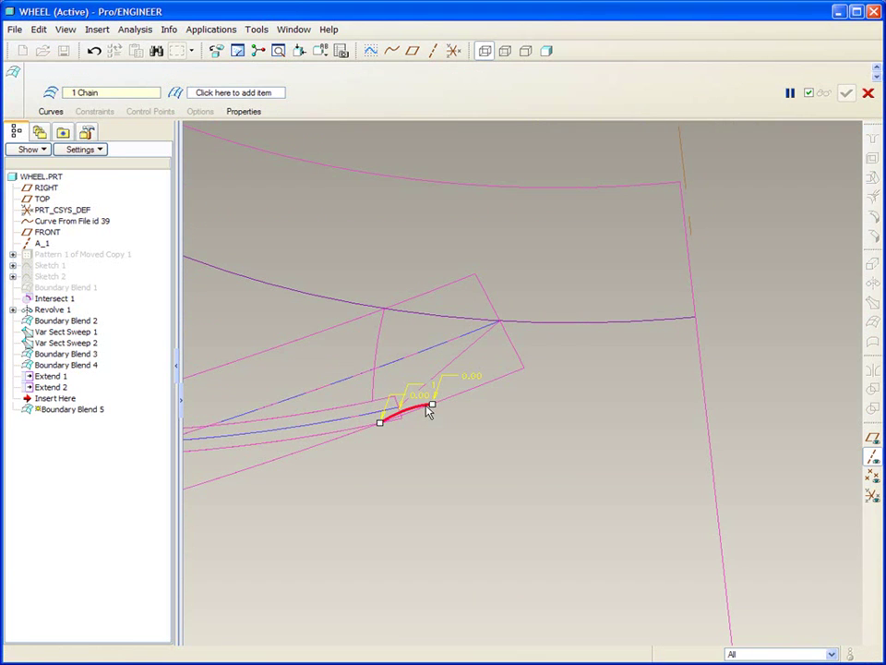
{"action": "left_click", "coordinate": [454, 365]}
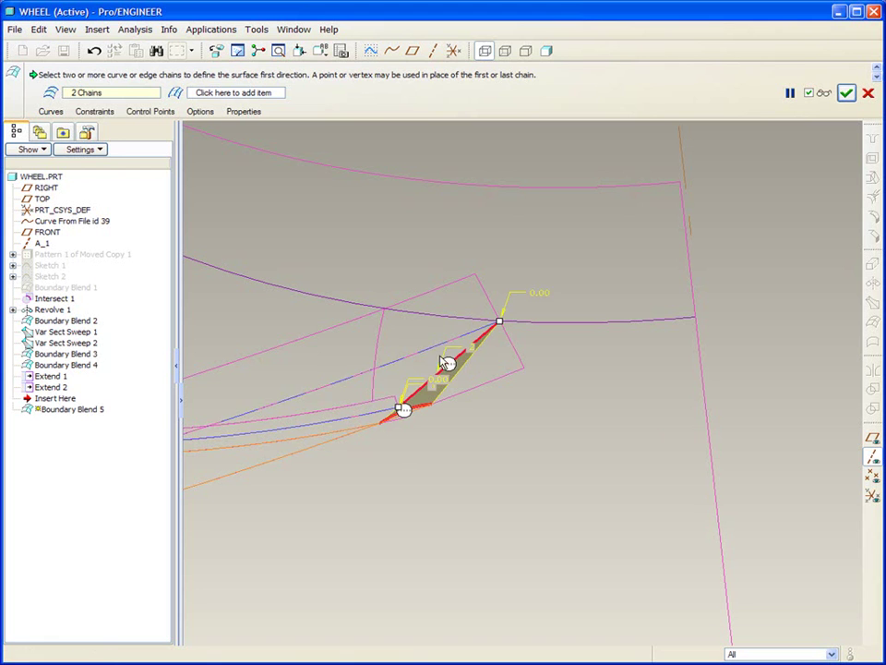
{"action": "left_click", "coordinate": [381, 343], "text": "ctrl"}
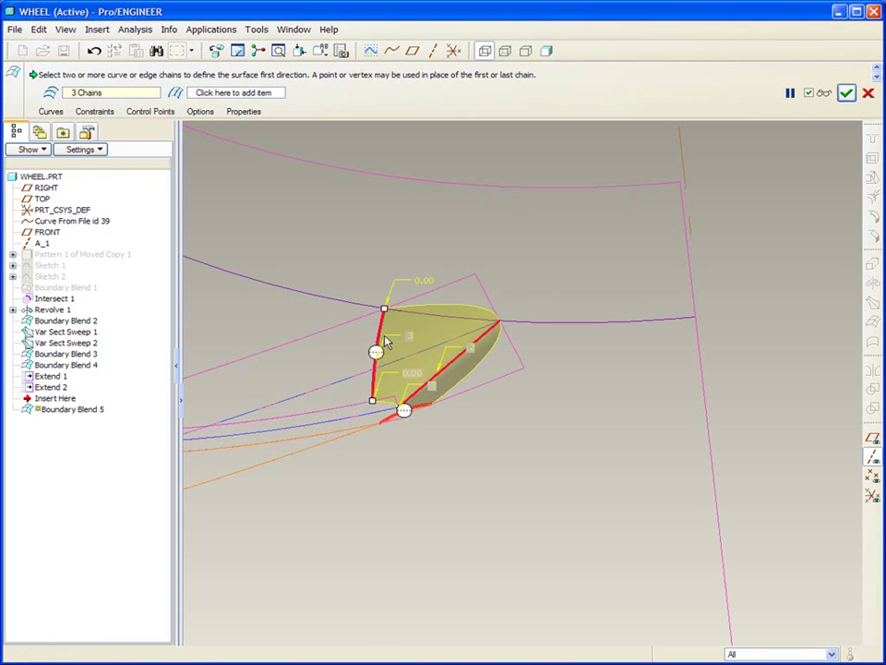
Set the new blend's boundary condition to Tangent at the upper trimmed edge
{"action": "middle_click_drag", "start_coordinate": [639, 269], "coordinate": [640, 274]}
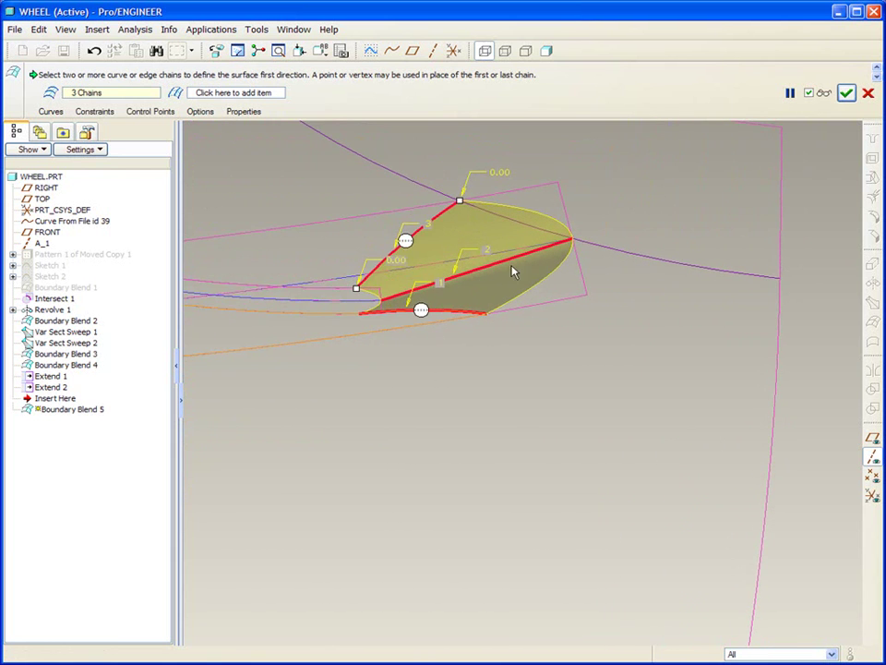
{"action": "right_click", "coordinate": [406, 242]}
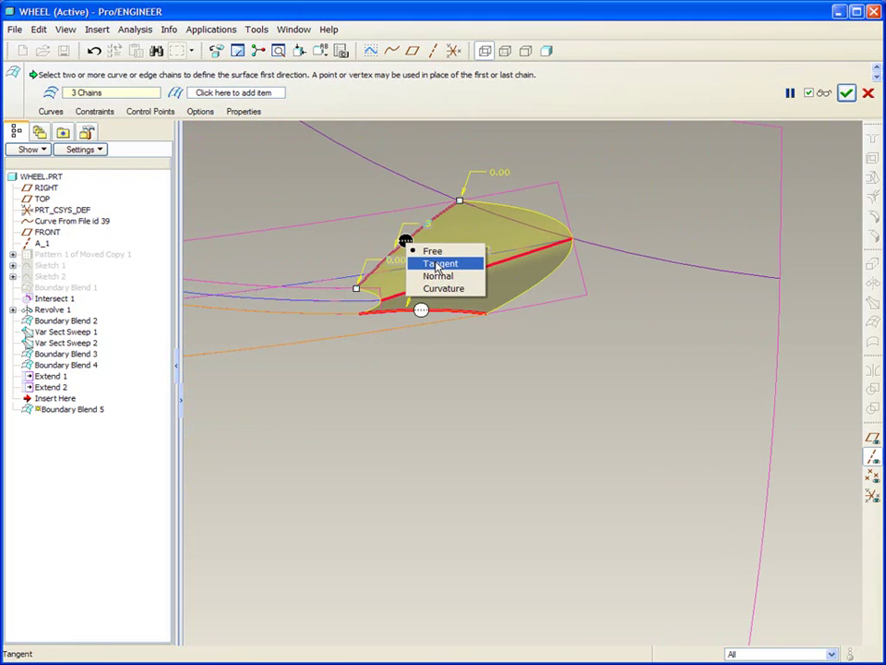
{"action": "left_click", "coordinate": [435, 262]}
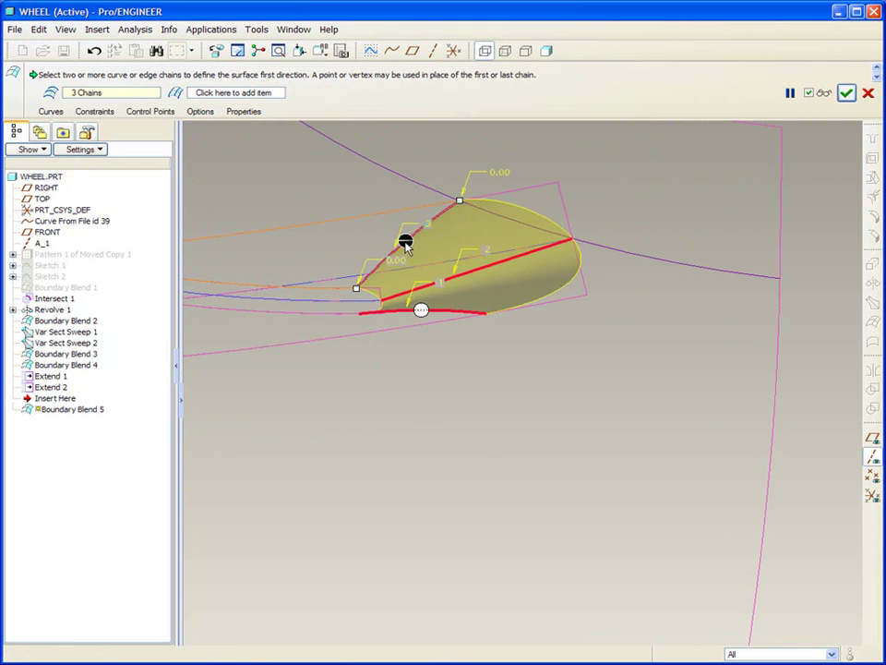
Set the blend's boundary condition to Curvature at both the upper and lower trimmed edges, and switch to shaded display
{"action": "right_click", "coordinate": [406, 243]}
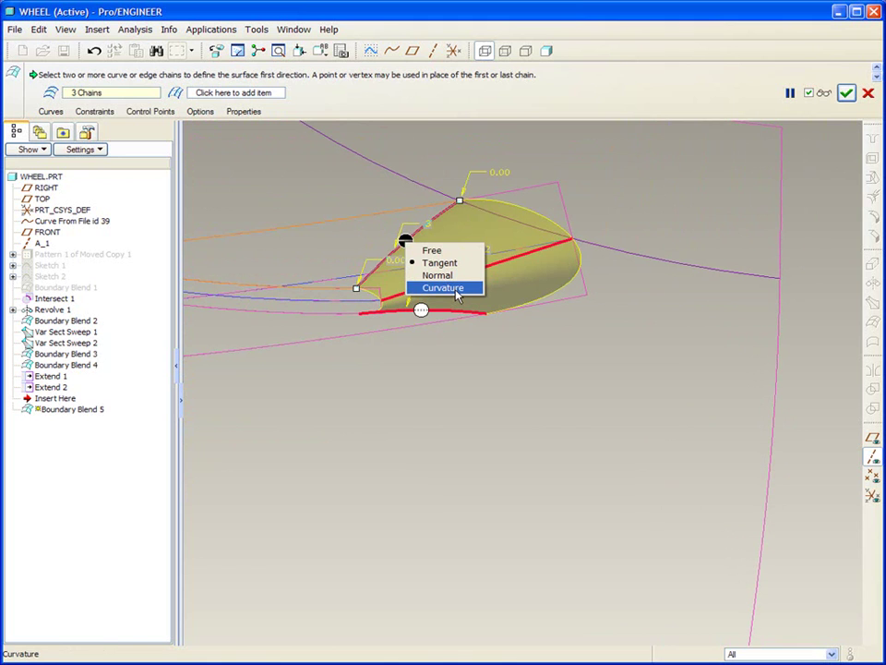
{"action": "left_click", "coordinate": [456, 294]}
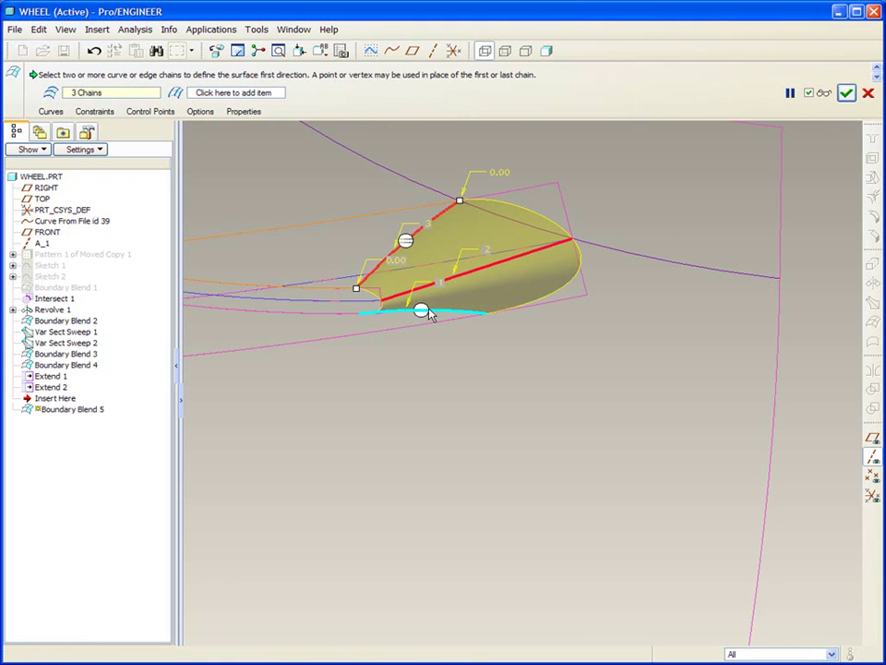
{"action": "right_click", "coordinate": [421, 311]}
{"action": "left_click", "coordinate": [465, 358]}
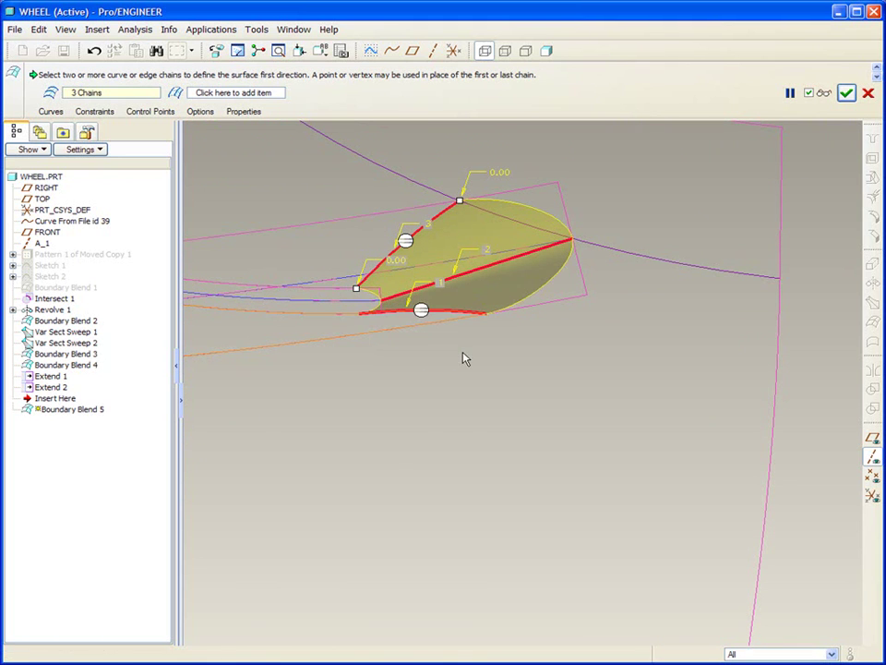
{"action": "left_click", "coordinate": [546, 49]}
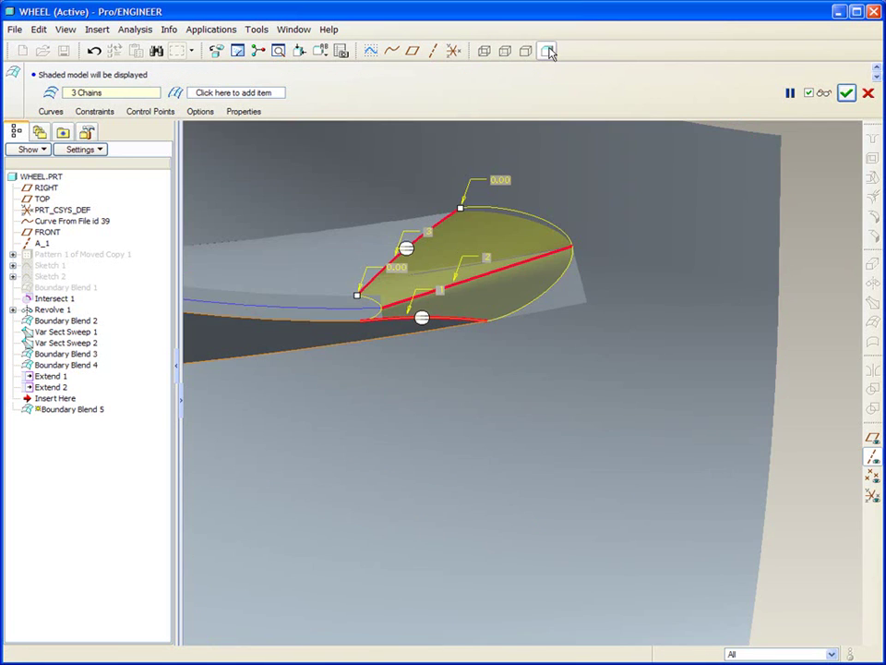
Display the constraint drag handles, set the stretch value to 1.5 at both curvature boundaries, and complete the boundary blend
{"action": "middle_click_drag", "start_coordinate": [654, 215], "coordinate": [667, 255]}
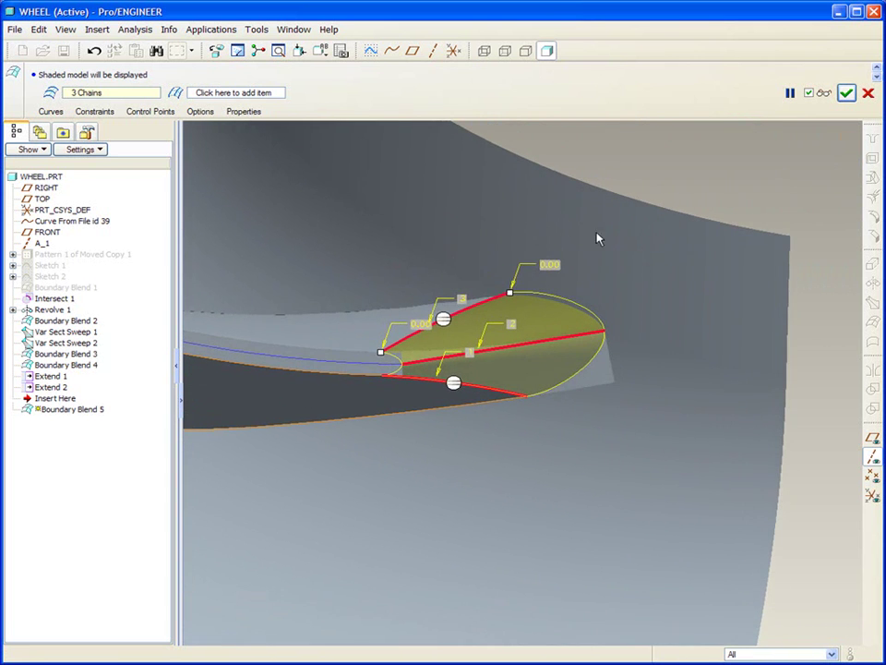
{"action": "left_click", "coordinate": [93, 111]}
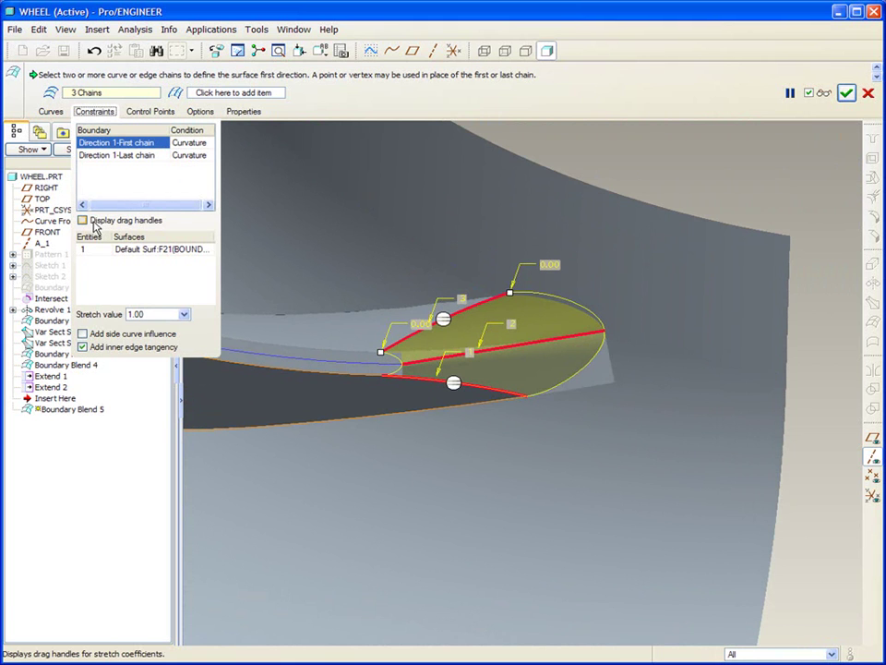
{"action": "left_click", "coordinate": [82, 220]}
{"action": "middle_click_drag", "start_coordinate": [498, 222], "coordinate": [487, 321]}
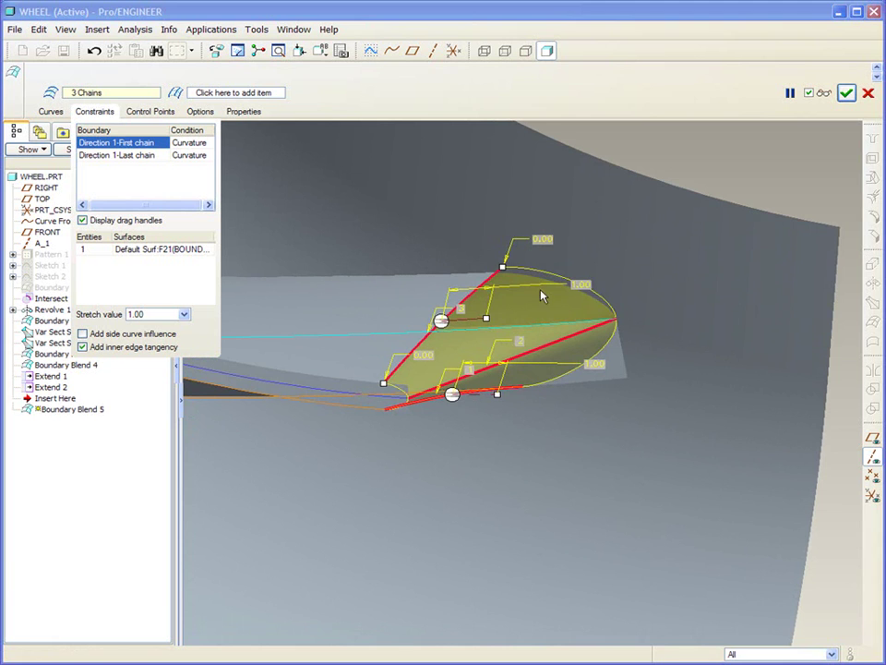
{"action": "double_click", "coordinate": [580, 282]}
{"action": "type", "text": "1.5"}
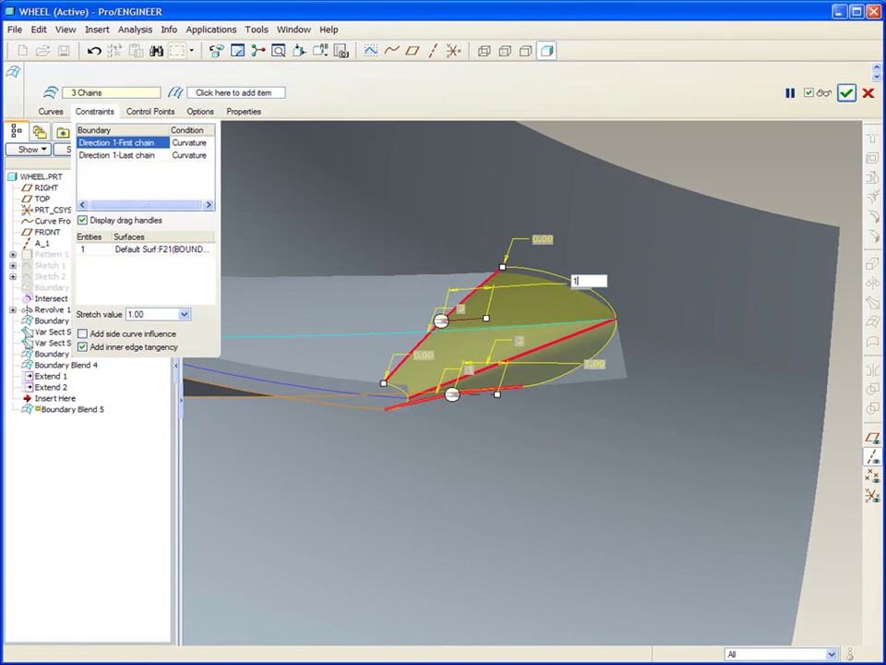
{"action": "key", "text": "Return"}
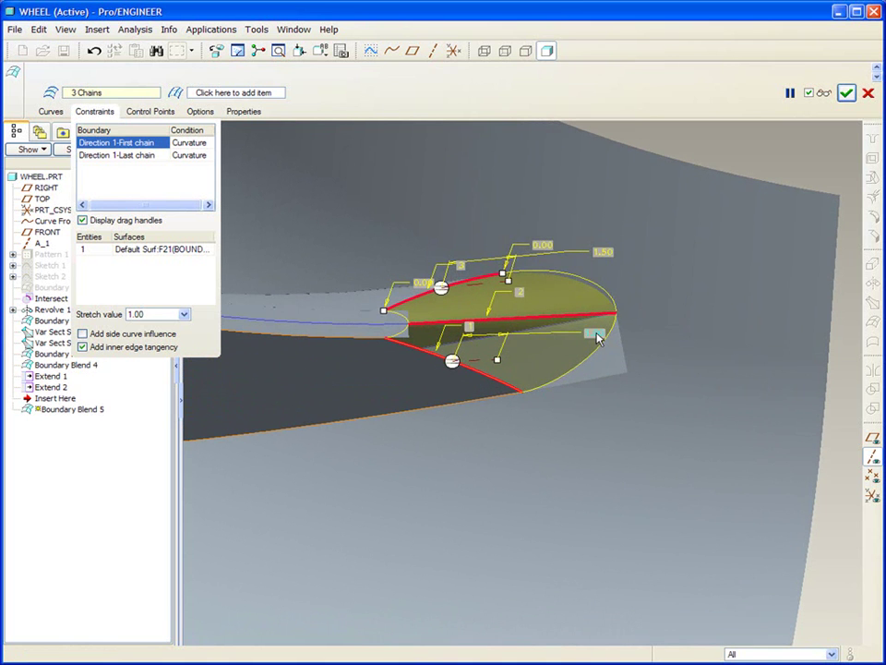
{"action": "double_click", "coordinate": [596, 334]}
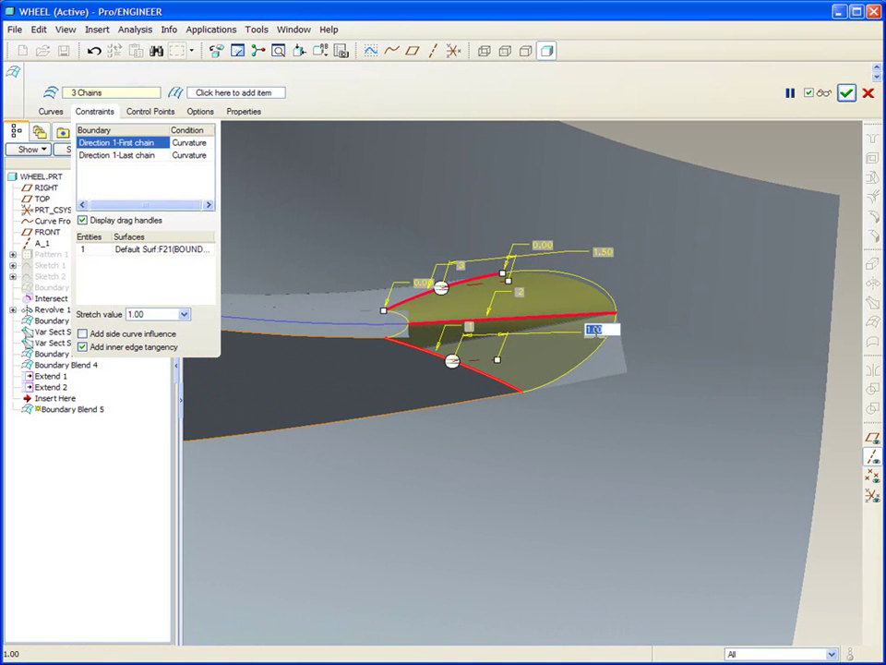
{"action": "type", "text": "1.5"}
{"action": "key", "text": "Return"}
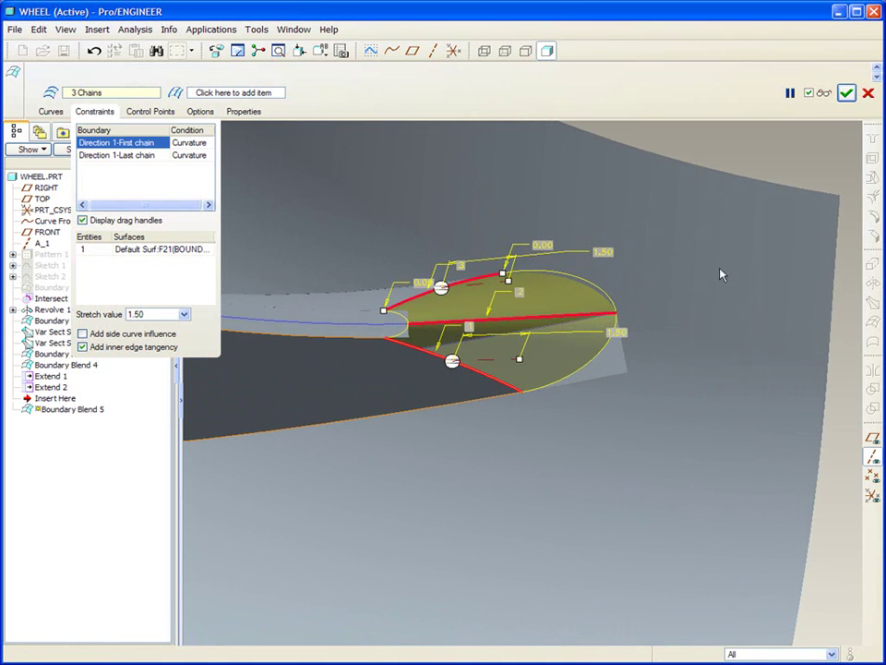
{"action": "left_click", "coordinate": [847, 92]}
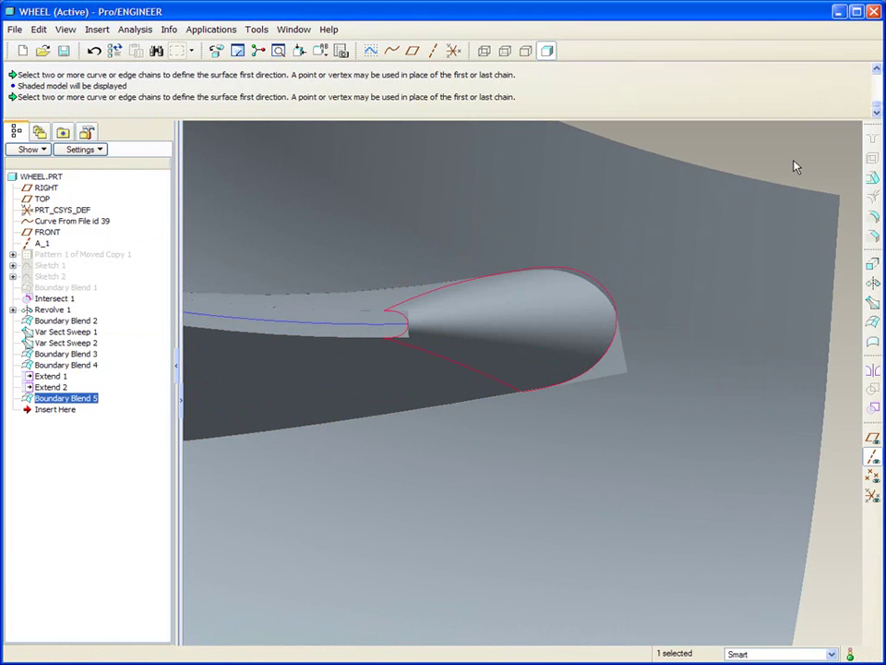
In wireframe display, merge the upper side surface, the rounded end blend and the lower side surface into one quilt
{"action": "mouse_move", "coordinate": [793, 160]}
{"action": "middle_mouse_down"}
{"action": "mouse_move", "coordinate": [731, 210]}
{"action": "mouse_move", "coordinate": [806, 242]}
{"action": "middle_mouse_up"}
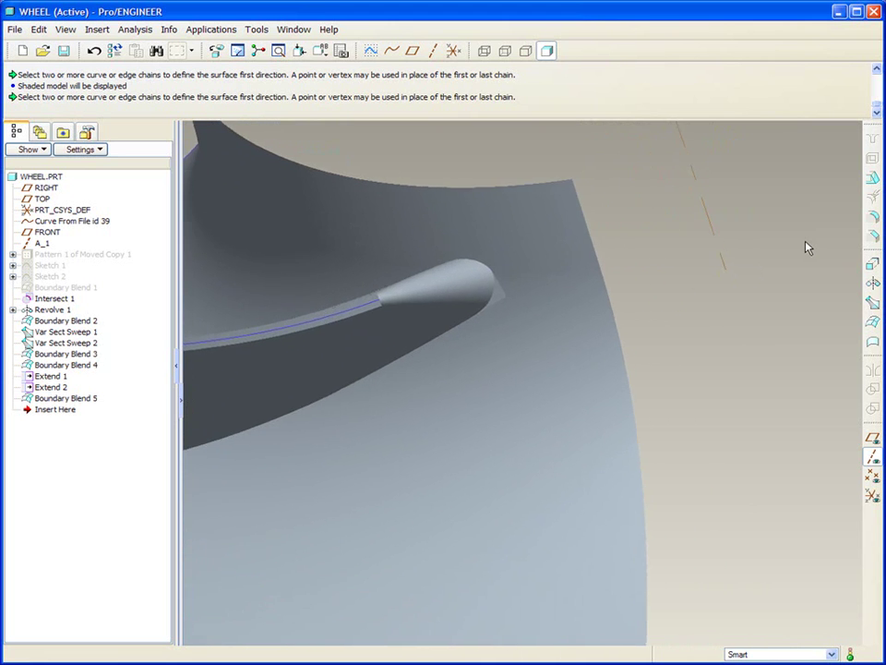
{"action": "left_click", "coordinate": [485, 49]}
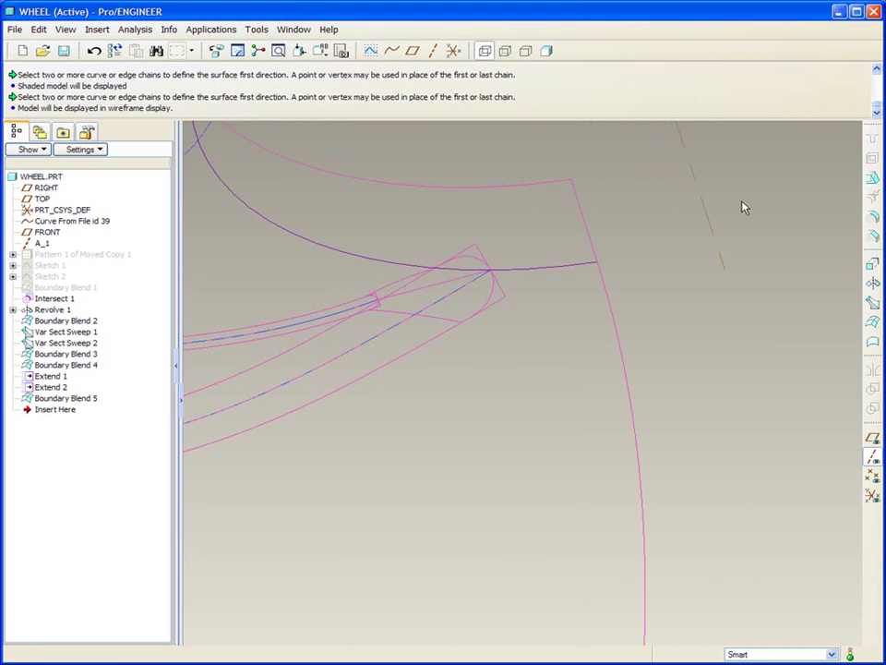
{"action": "middle_click_drag", "start_coordinate": [745, 208], "coordinate": [757, 241]}
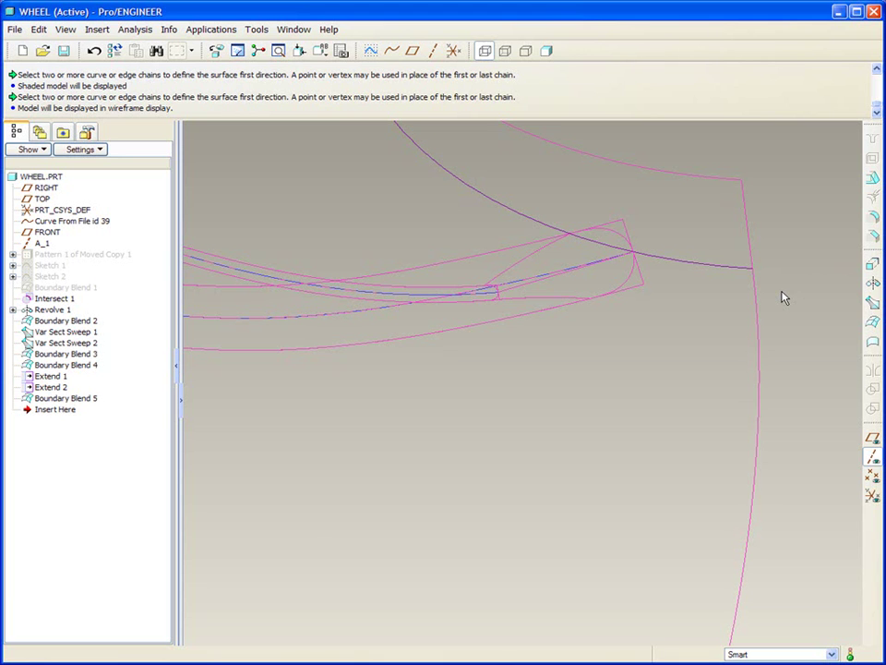
{"action": "middle_click_drag", "start_coordinate": [782, 297], "coordinate": [782, 297]}
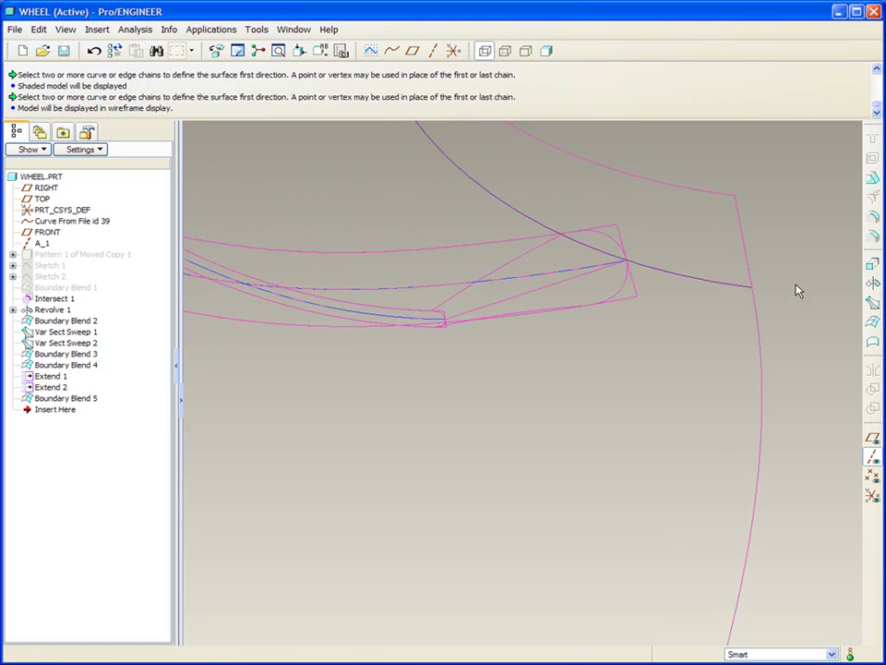
{"action": "left_click", "coordinate": [463, 275]}
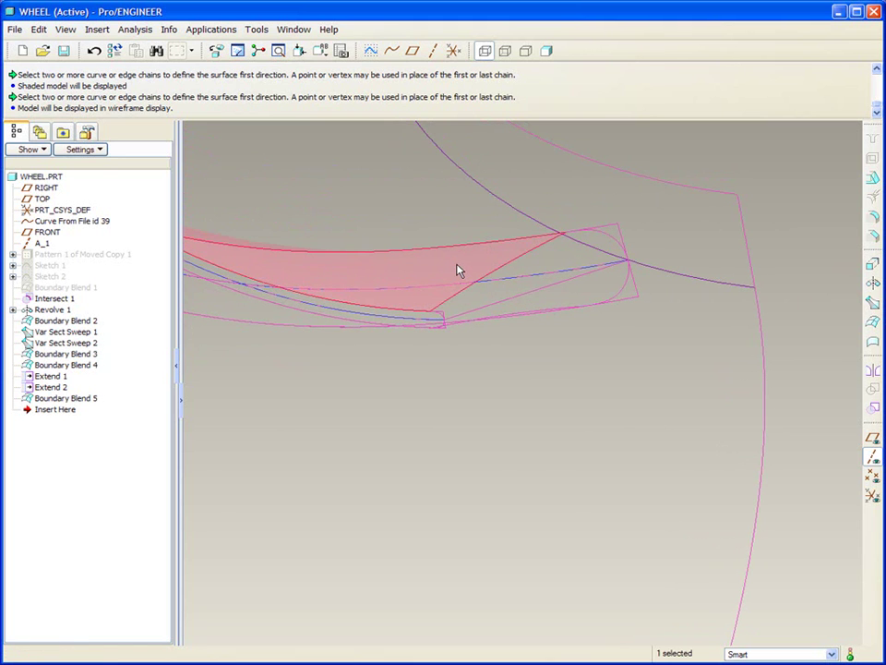
{"action": "left_click", "coordinate": [575, 260], "text": "ctrl"}
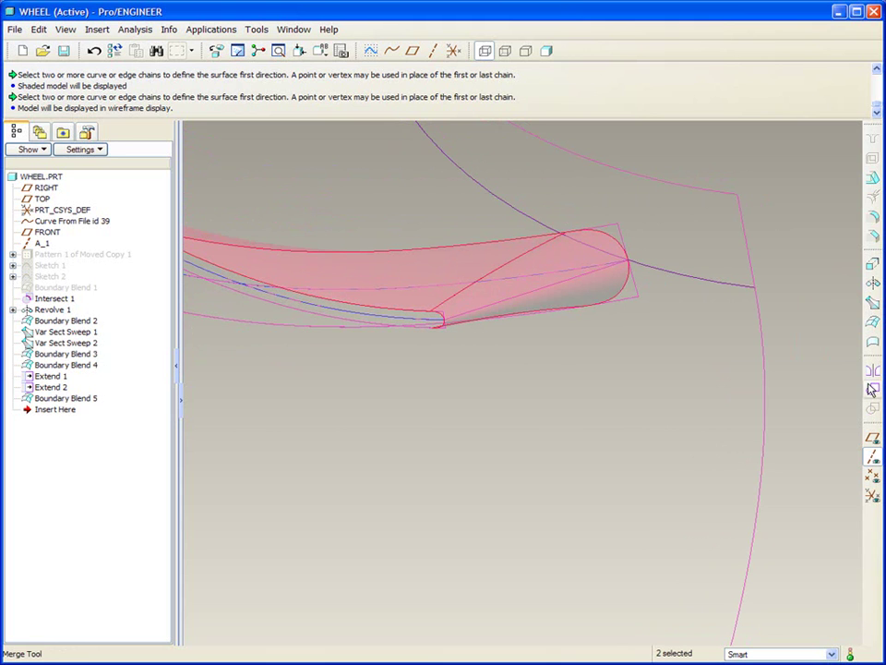
{"action": "left_click", "coordinate": [873, 390]}
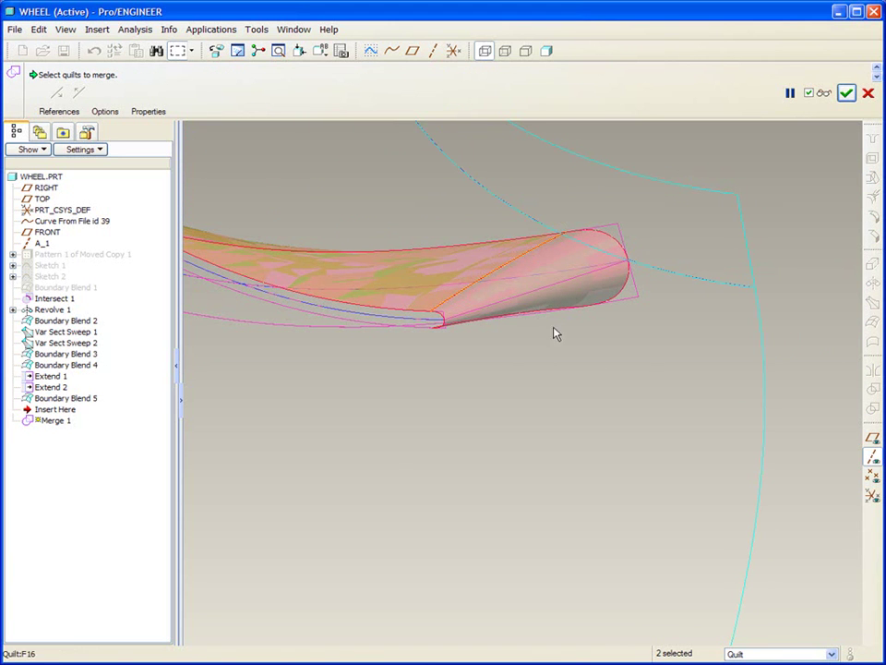
{"action": "middle_click_drag", "start_coordinate": [553, 319], "coordinate": [572, 265]}
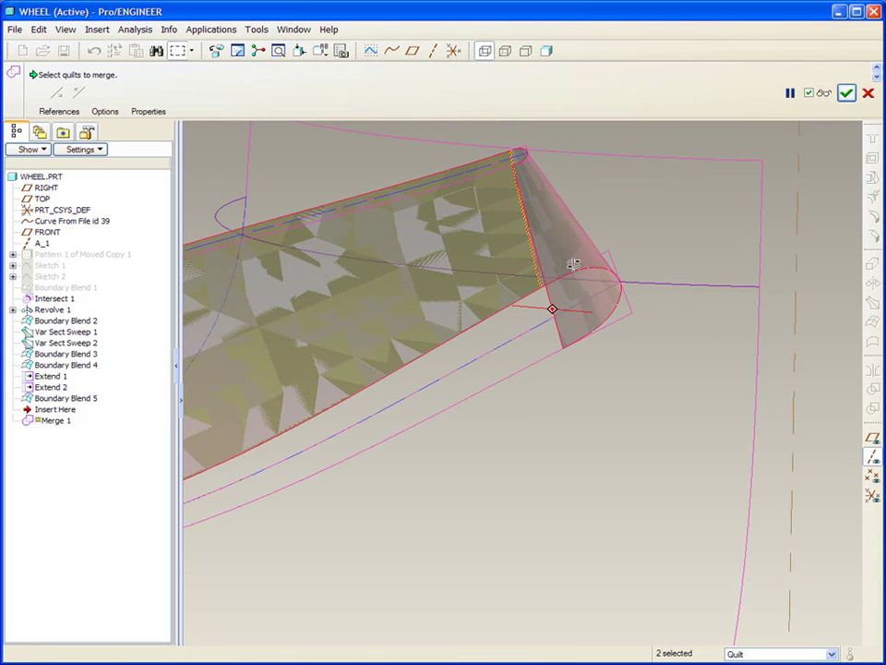
{"action": "left_click", "coordinate": [551, 351], "text": "ctrl"}
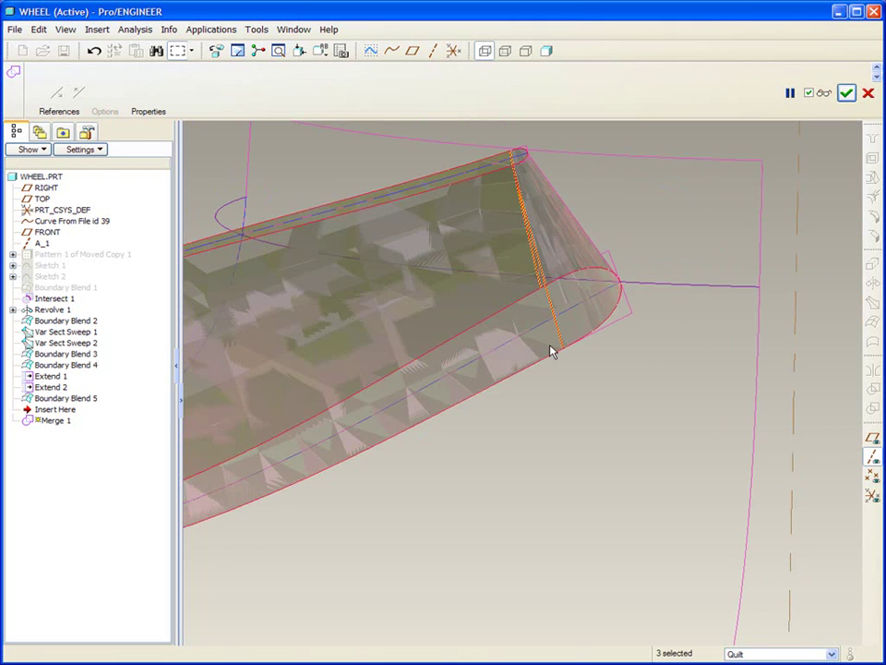
{"action": "left_click", "coordinate": [847, 94]}
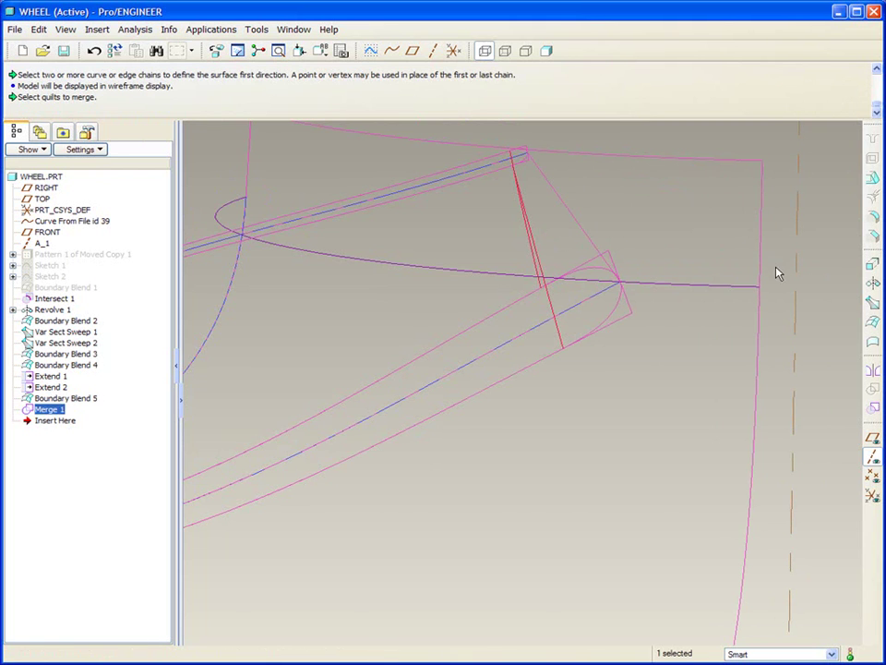
{"action": "left_click", "coordinate": [828, 283]}
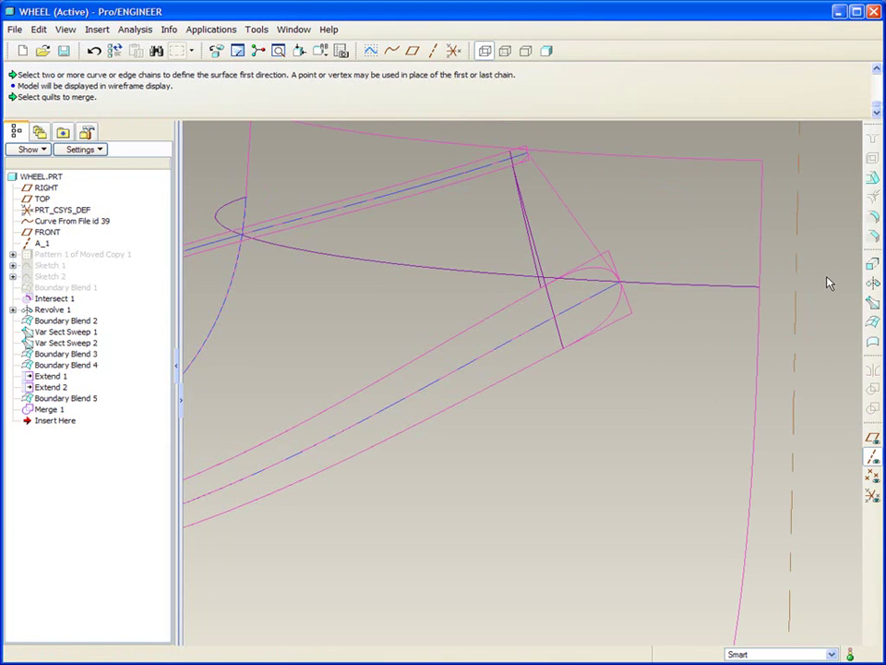
In shaded display, start an Extend on the rounded end's edge at the hub and set its distance to 0.03
{"action": "middle_click_drag", "start_coordinate": [827, 277], "coordinate": [827, 277]}
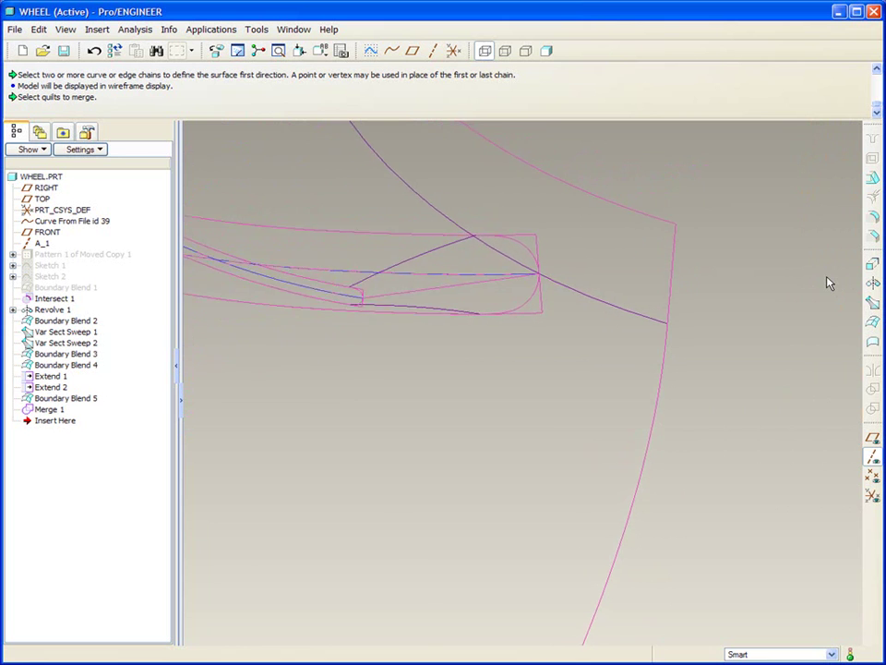
{"action": "left_click", "coordinate": [547, 52]}
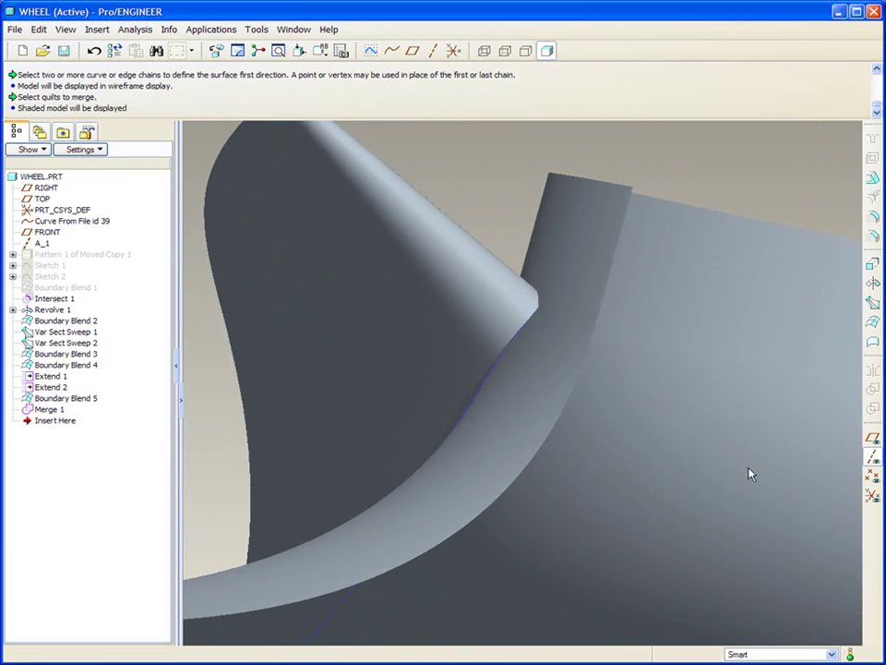
{"action": "mouse_move", "coordinate": [637, 530]}
{"action": "middle_mouse_down"}
{"action": "mouse_move", "coordinate": [504, 453]}
{"action": "mouse_move", "coordinate": [492, 370]}
{"action": "mouse_move", "coordinate": [502, 427]}
{"action": "mouse_move", "coordinate": [496, 394]}
{"action": "middle_mouse_up"}
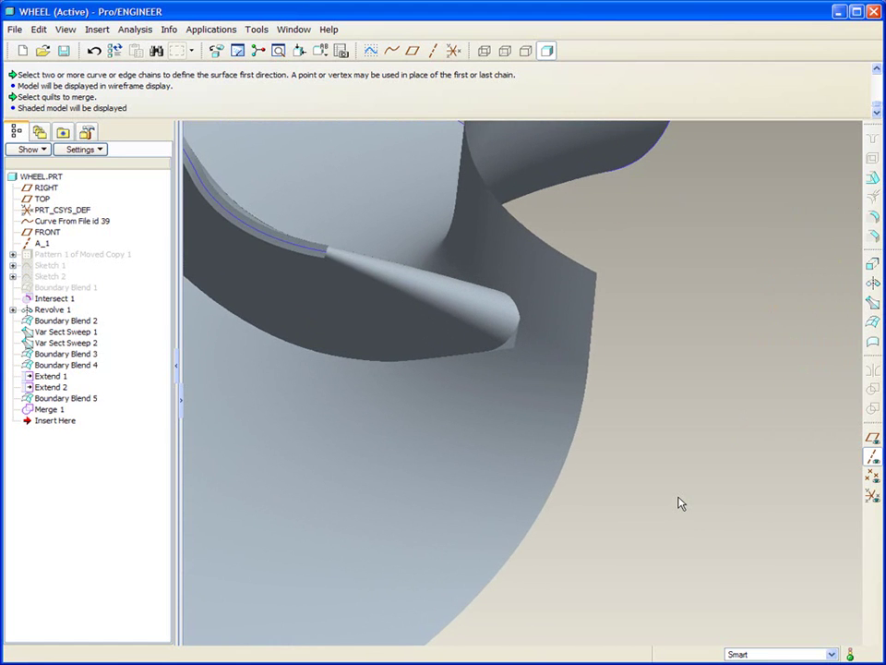
{"action": "left_click", "coordinate": [499, 322]}
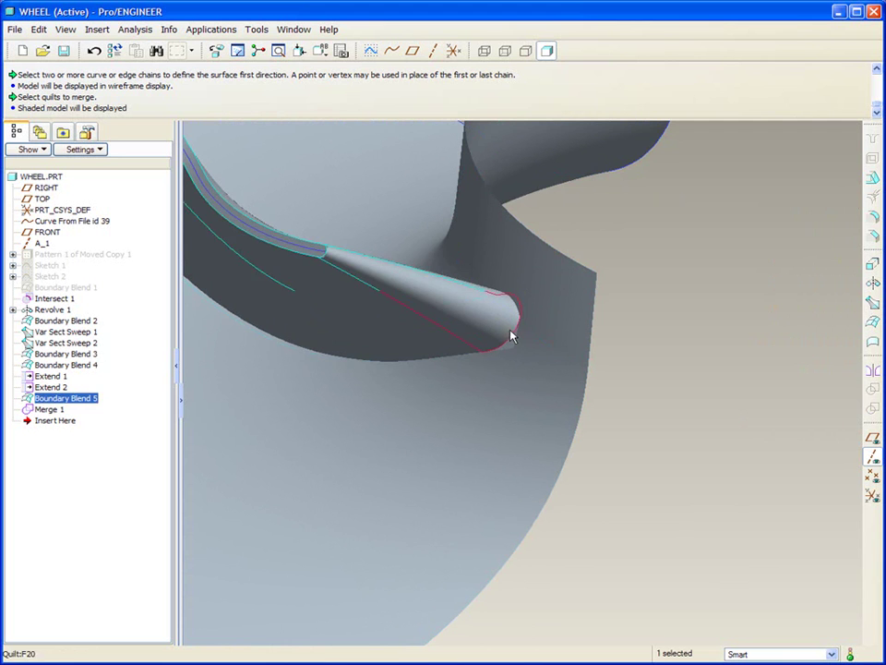
{"action": "left_click", "coordinate": [38, 30]}
{"action": "left_click", "coordinate": [57, 275]}
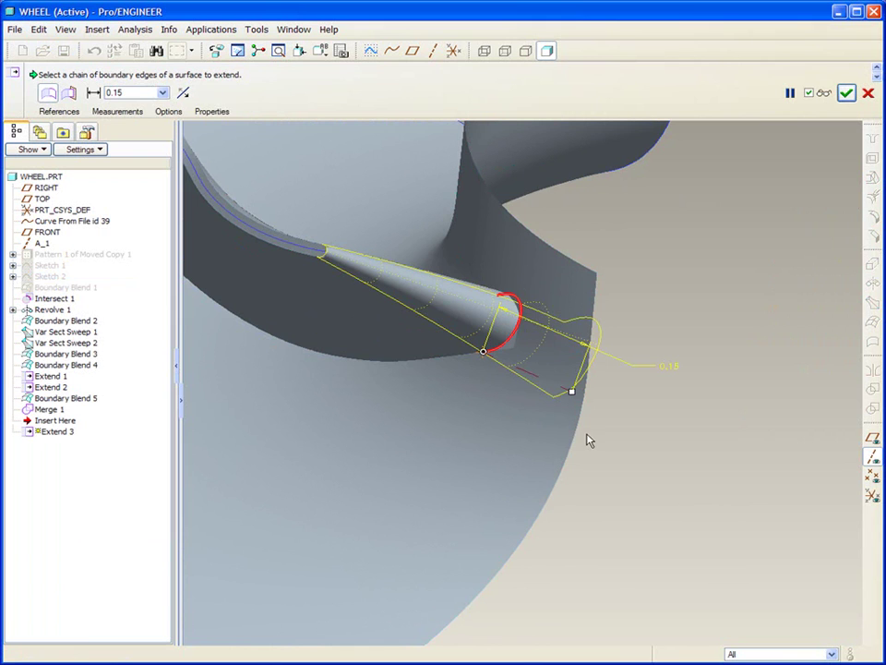
{"action": "double_click", "coordinate": [670, 365]}
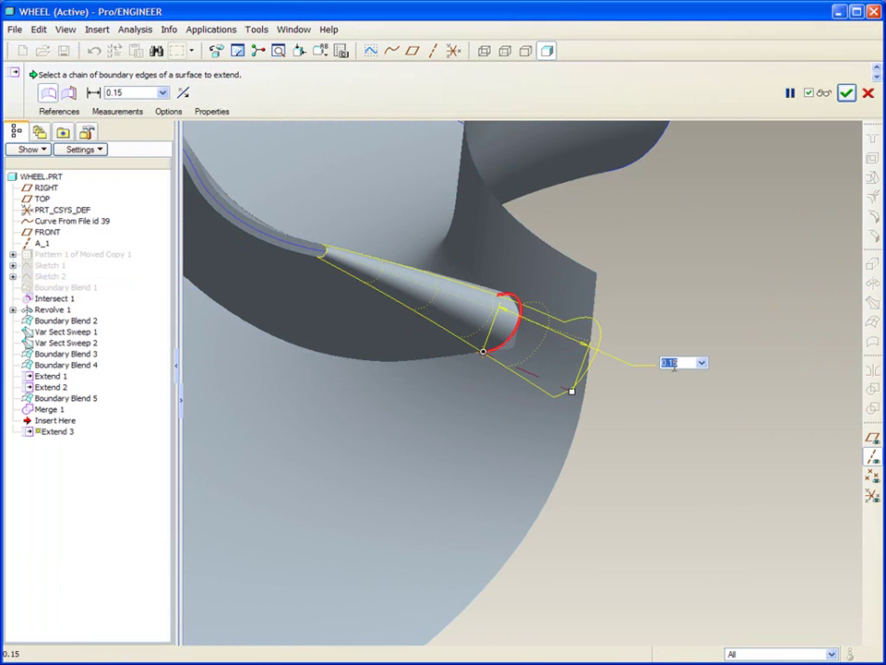
{"action": "type", "text": "0.03"}
{"action": "key", "text": "Return"}
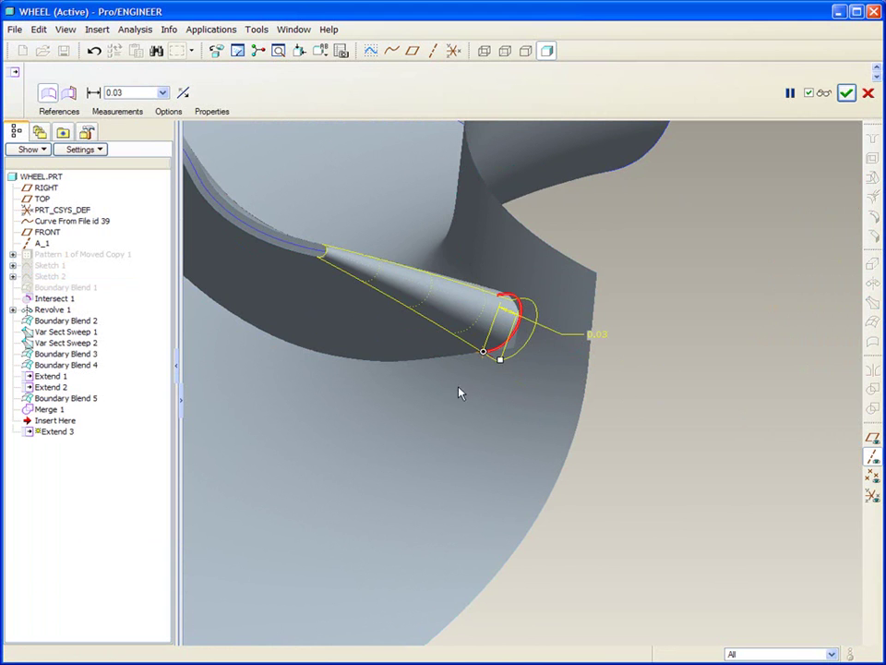
Add the hub-side edges of both blade side surfaces to the Extend's boundary chain
{"action": "left_click", "coordinate": [464, 357]}
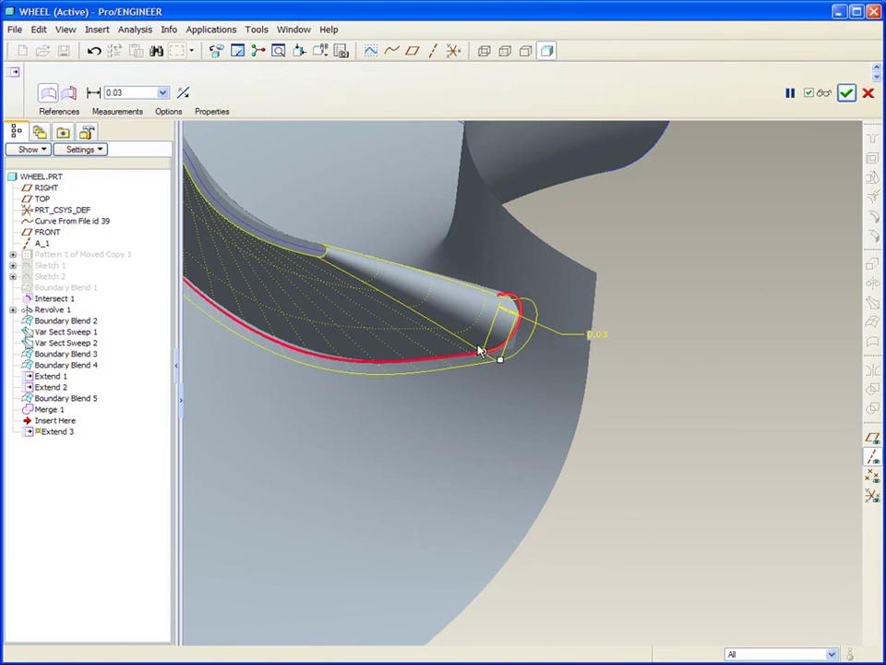
{"action": "middle_click_drag", "start_coordinate": [480, 351], "coordinate": [490, 336]}
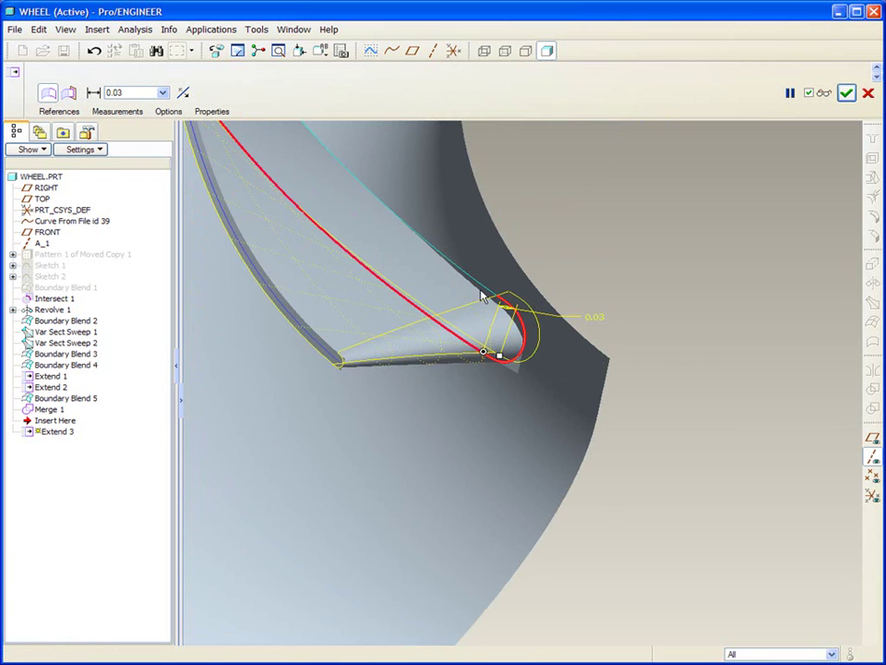
{"action": "middle_click_drag", "start_coordinate": [481, 293], "coordinate": [627, 415]}
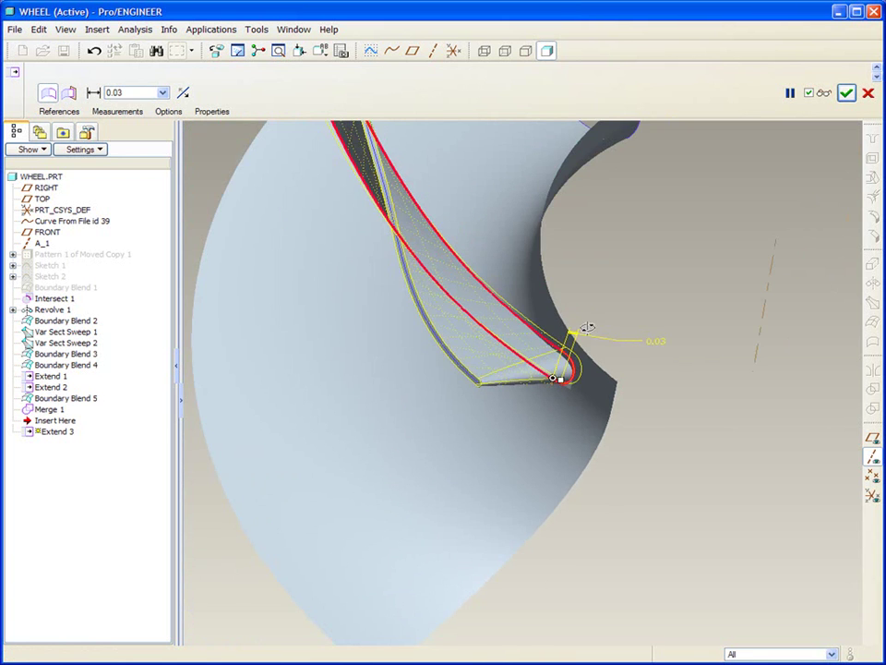
{"action": "middle_click_drag", "start_coordinate": [587, 327], "coordinate": [624, 300]}
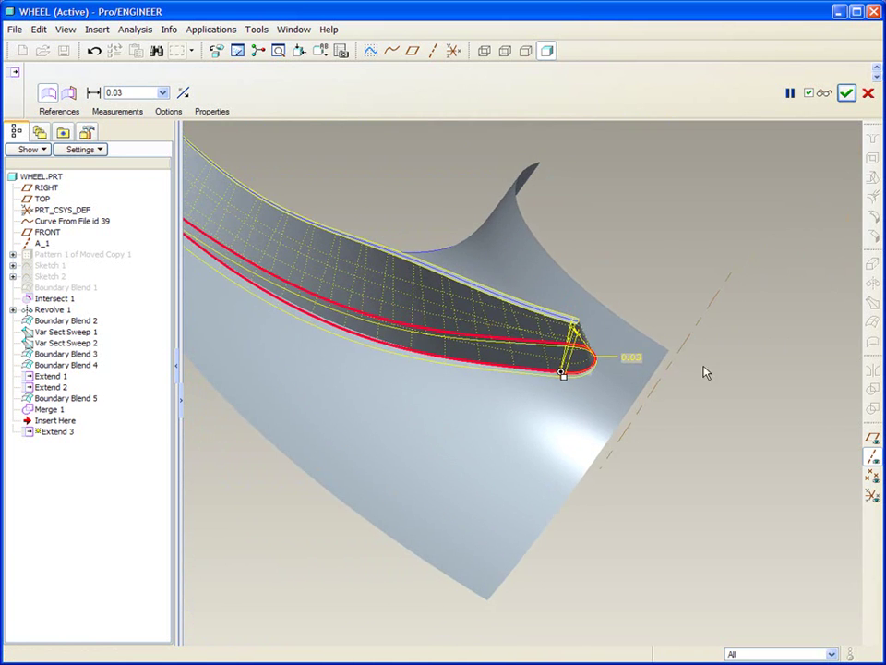
{"action": "scroll", "coordinate": [704, 372], "scroll_direction": "down", "scroll_amount": 2}
{"action": "scroll", "coordinate": [329, 213], "scroll_direction": "up", "scroll_amount": 5}
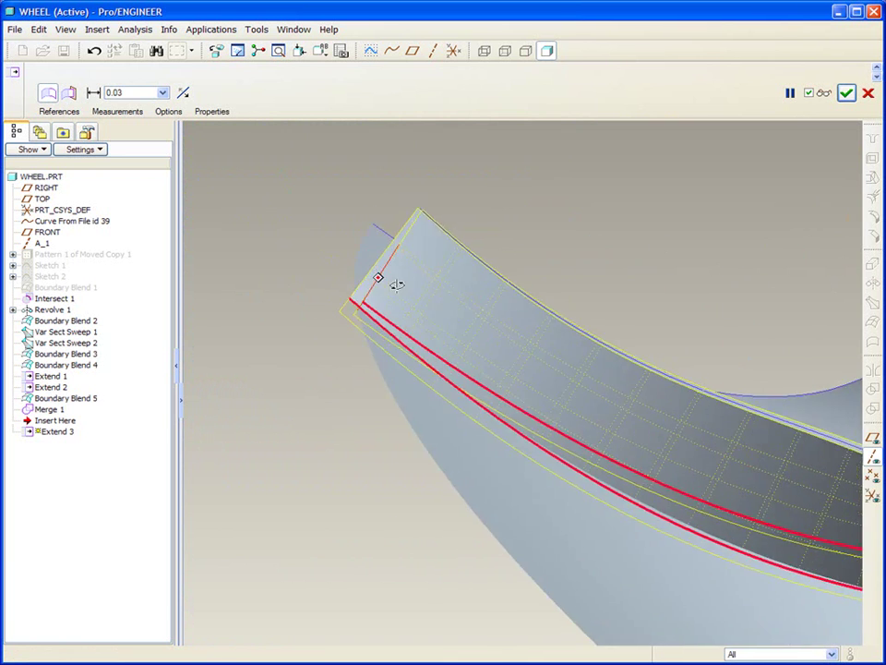
Add the side surfaces' edges at the blade's open end to the chain, complete the Extend, and restore the default view
{"action": "middle_click_drag", "start_coordinate": [397, 285], "coordinate": [412, 301]}
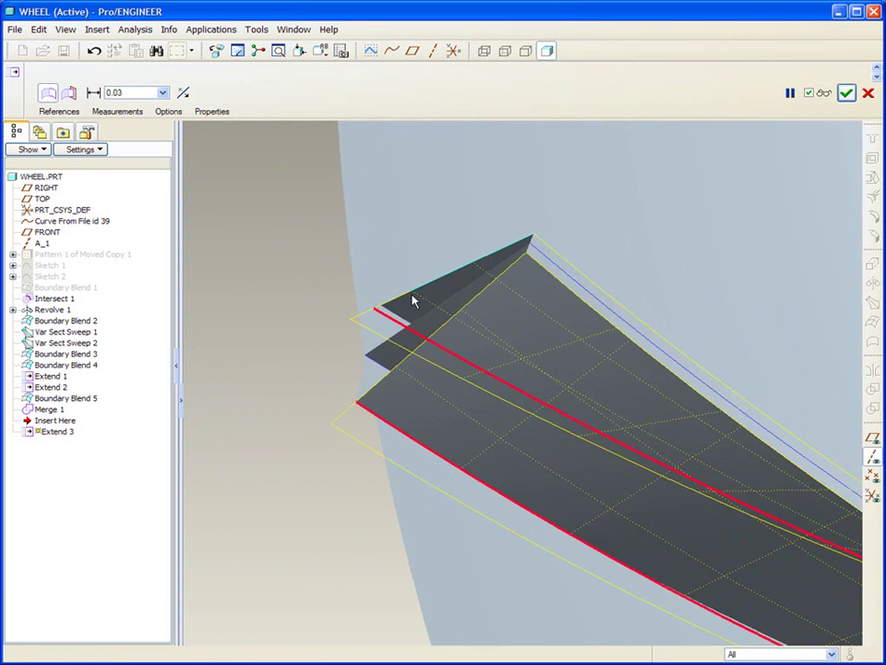
{"action": "left_click", "coordinate": [429, 292], "text": "shift"}
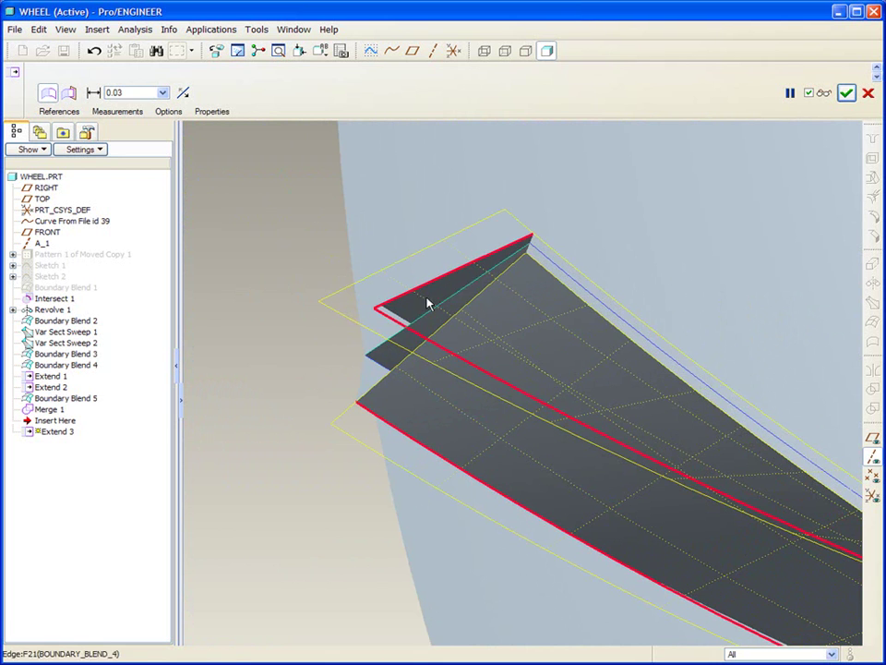
{"action": "mouse_move", "coordinate": [324, 352]}
{"action": "middle_mouse_down"}
{"action": "mouse_move", "coordinate": [261, 344]}
{"action": "mouse_move", "coordinate": [260, 371]}
{"action": "middle_mouse_up"}
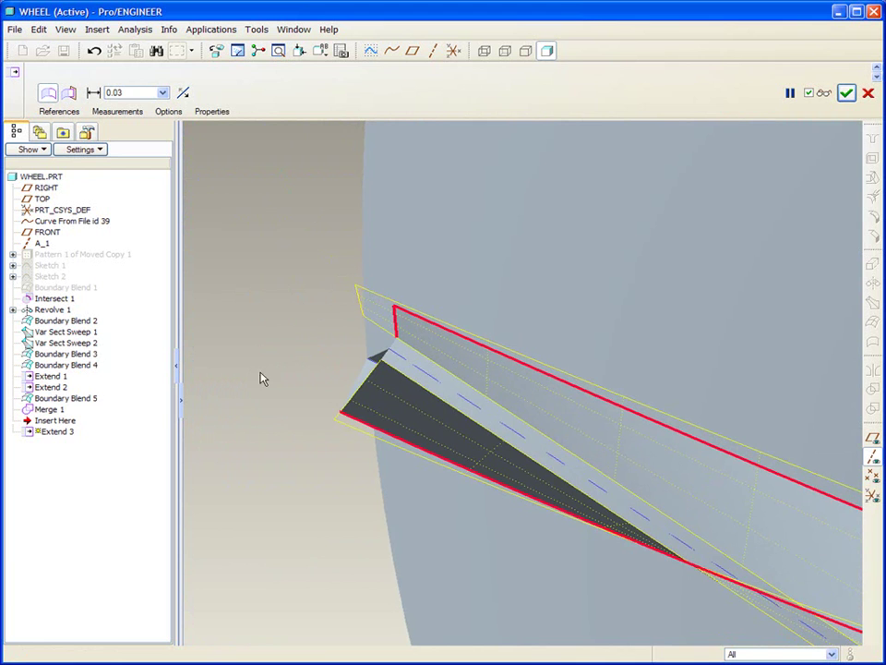
{"action": "left_click", "coordinate": [374, 368], "text": "shift"}
{"action": "middle_click", "coordinate": [262, 265]}
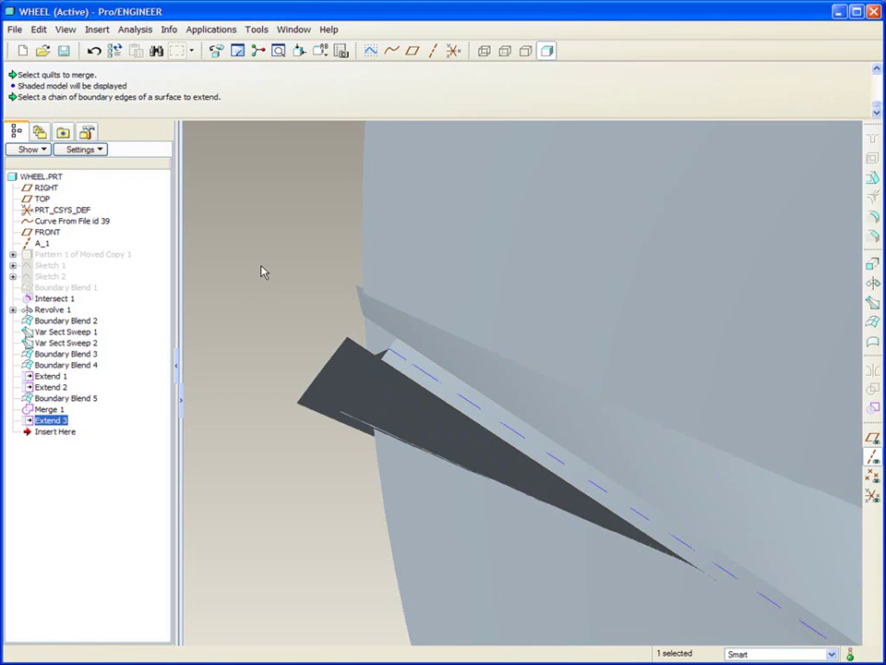
{"action": "key", "text": "ctrl+d"}
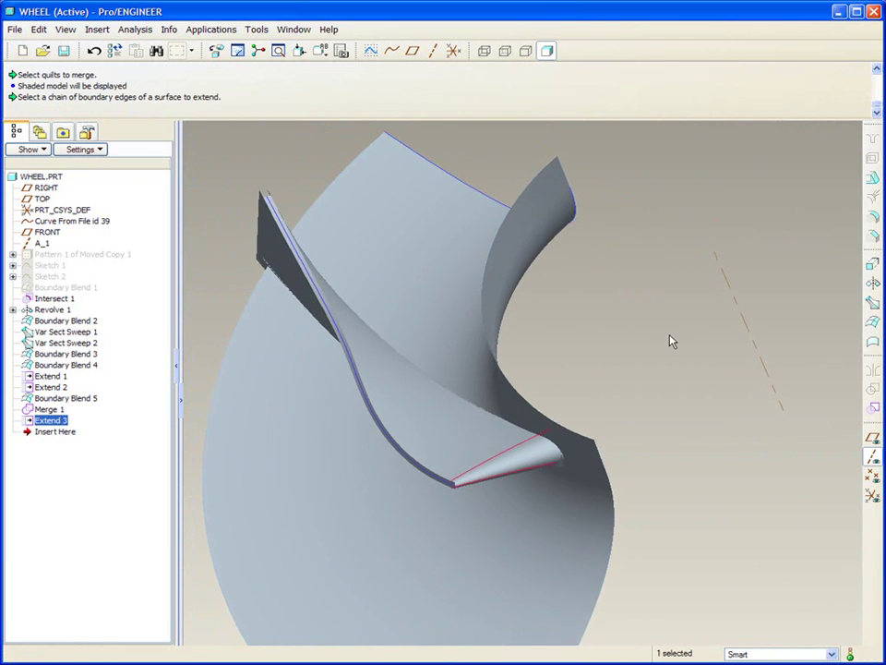
Merge the extended blade quilt with the revolved hub surface, and check the junction in wireframe and shaded display
{"action": "left_click", "coordinate": [667, 343]}
{"action": "left_click", "coordinate": [444, 434]}
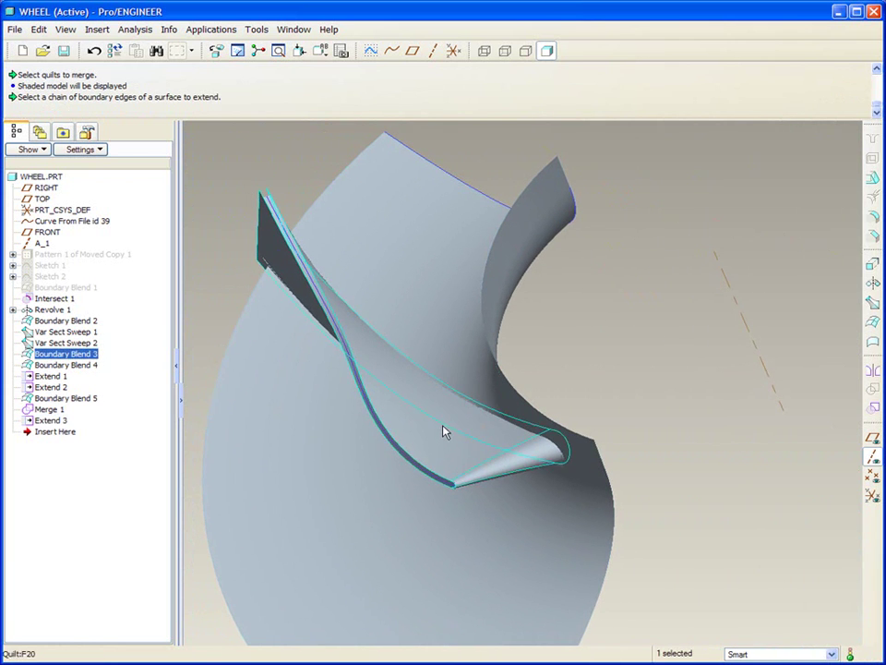
{"action": "left_click", "coordinate": [453, 311], "text": "ctrl"}
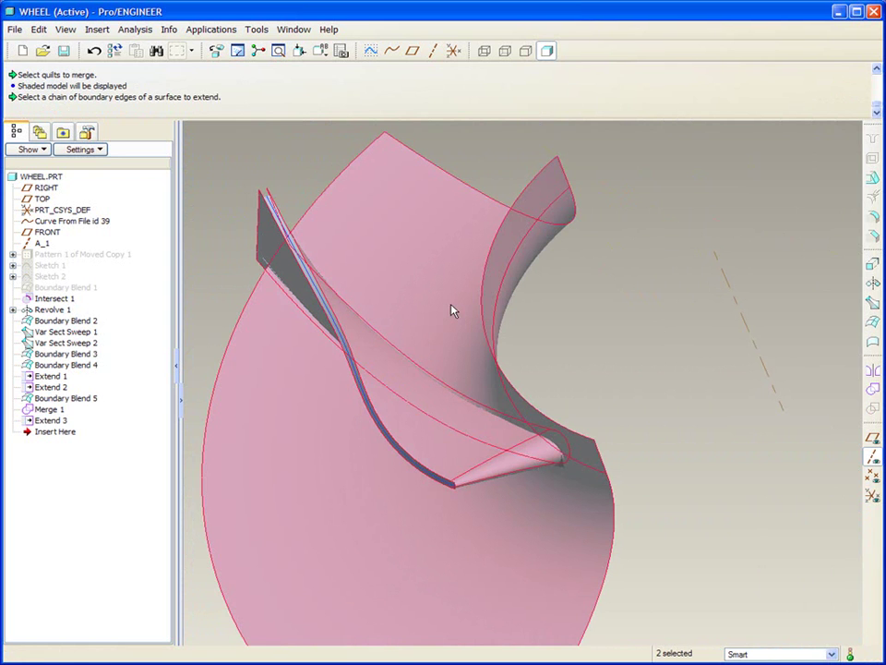
{"action": "left_click", "coordinate": [873, 391]}
{"action": "middle_click", "coordinate": [719, 365]}
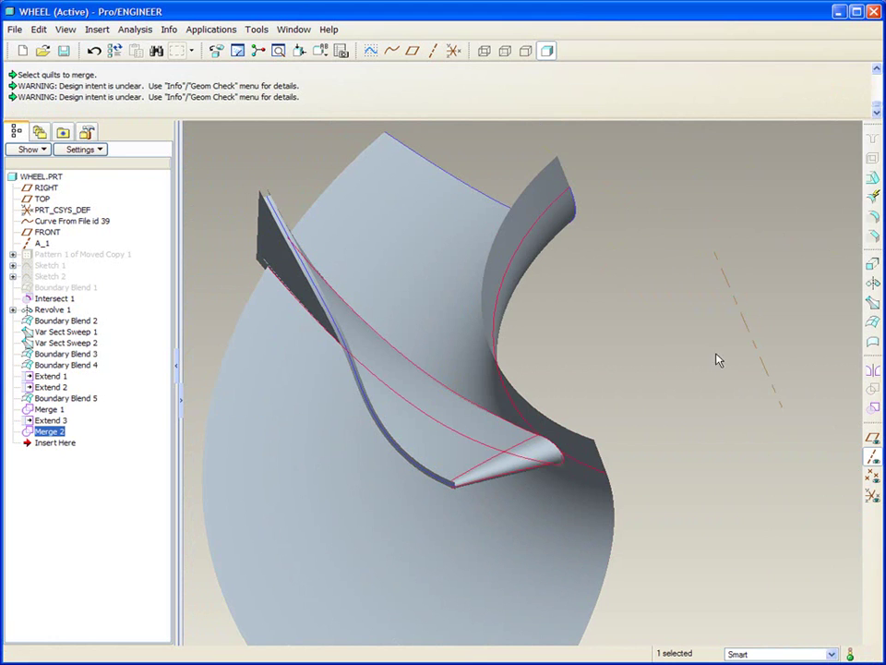
{"action": "left_click", "coordinate": [678, 311]}
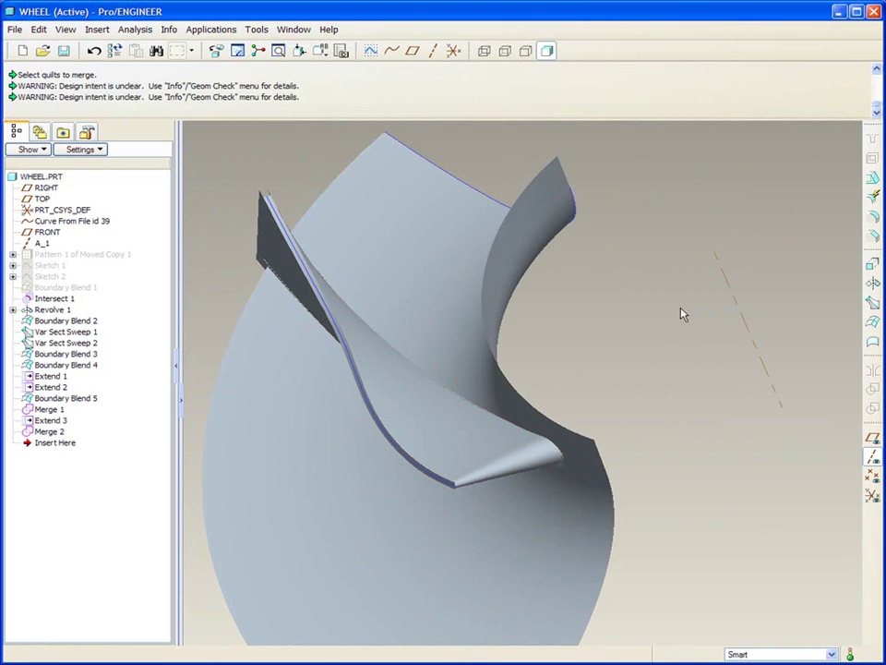
{"action": "left_click", "coordinate": [484, 51]}
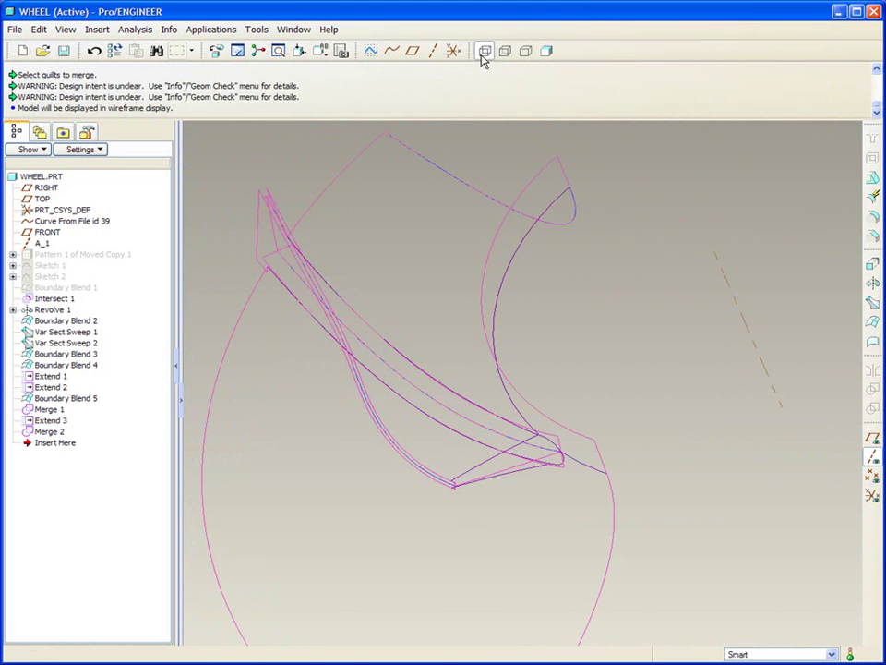
{"action": "mouse_move", "coordinate": [688, 277]}
{"action": "middle_mouse_down"}
{"action": "mouse_move", "coordinate": [696, 287]}
{"action": "mouse_move", "coordinate": [681, 275]}
{"action": "middle_mouse_up"}
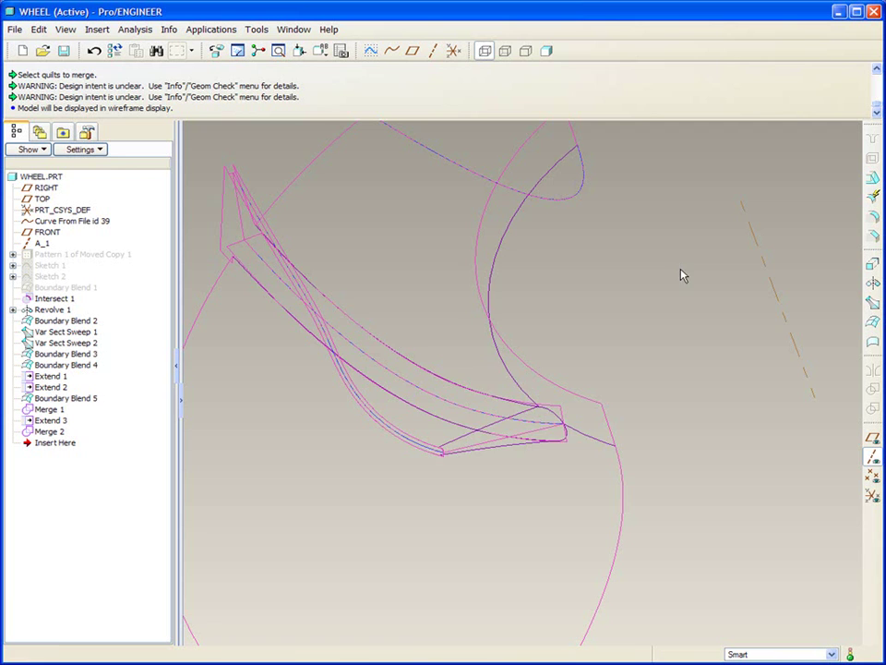
{"action": "left_click", "coordinate": [548, 51]}
{"action": "mouse_move", "coordinate": [594, 168]}
{"action": "middle_mouse_down"}
{"action": "mouse_move", "coordinate": [665, 244]}
{"action": "mouse_move", "coordinate": [718, 323]}
{"action": "mouse_move", "coordinate": [748, 336]}
{"action": "mouse_move", "coordinate": [788, 336]}
{"action": "mouse_move", "coordinate": [805, 306]}
{"action": "middle_mouse_up"}
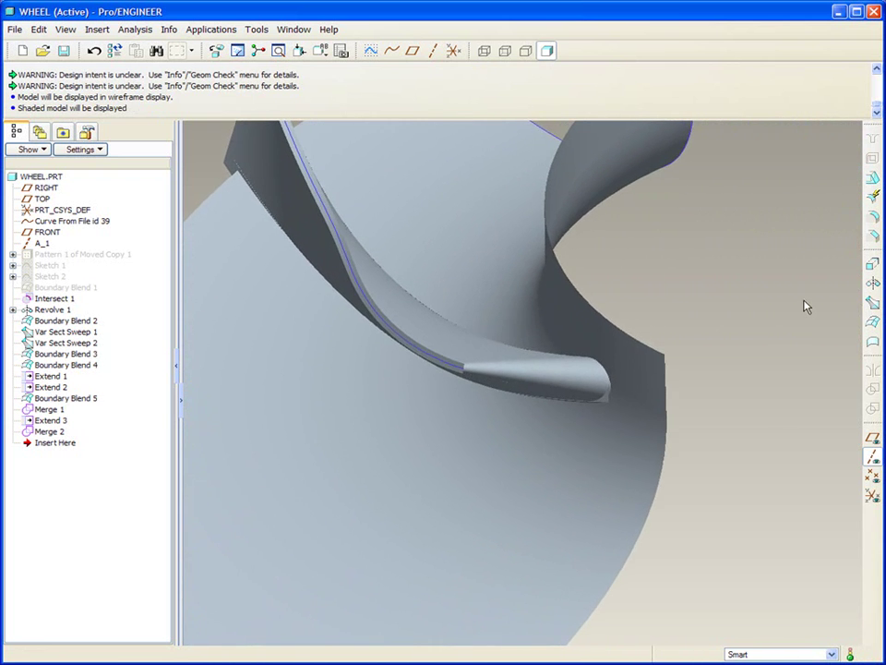
In wireframe display, round the edge chain where the blade meets the hub with a radius of 0.04
{"action": "left_click", "coordinate": [486, 53]}
{"action": "scroll", "coordinate": [744, 254], "scroll_direction": "down", "scroll_amount": 5}
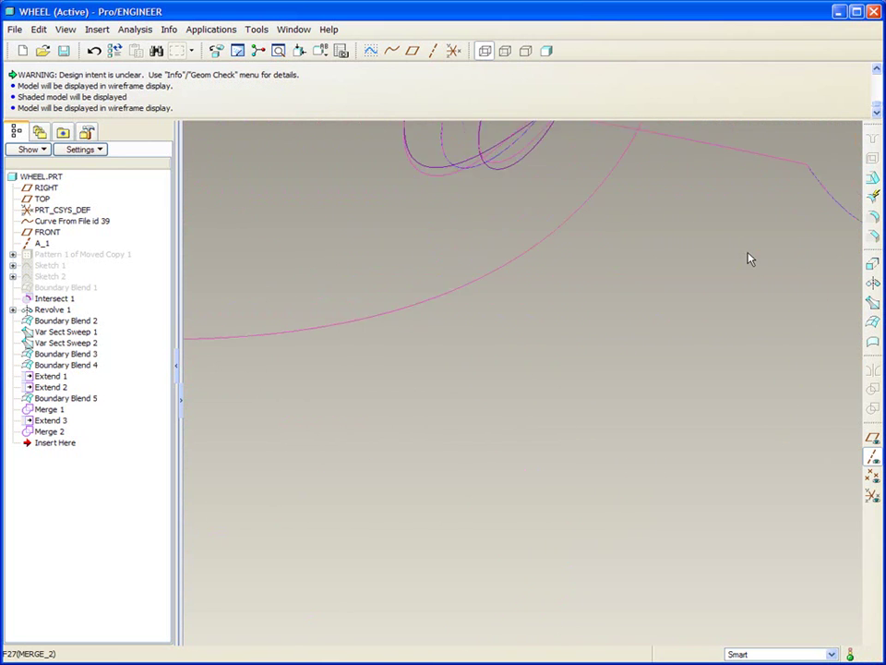
{"action": "middle_click_drag", "start_coordinate": [749, 253], "coordinate": [716, 281], "text": "shift"}
{"action": "mouse_move", "coordinate": [601, 295]}
{"action": "middle_mouse_down"}
{"action": "mouse_move", "coordinate": [639, 338]}
{"action": "mouse_move", "coordinate": [836, 332]}
{"action": "middle_mouse_up"}
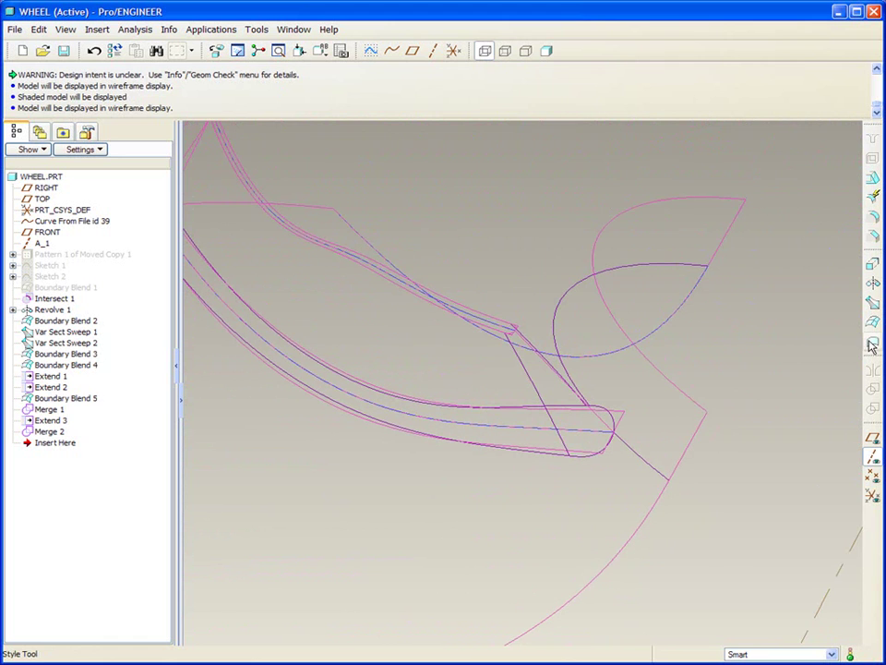
{"action": "left_click", "coordinate": [873, 218]}
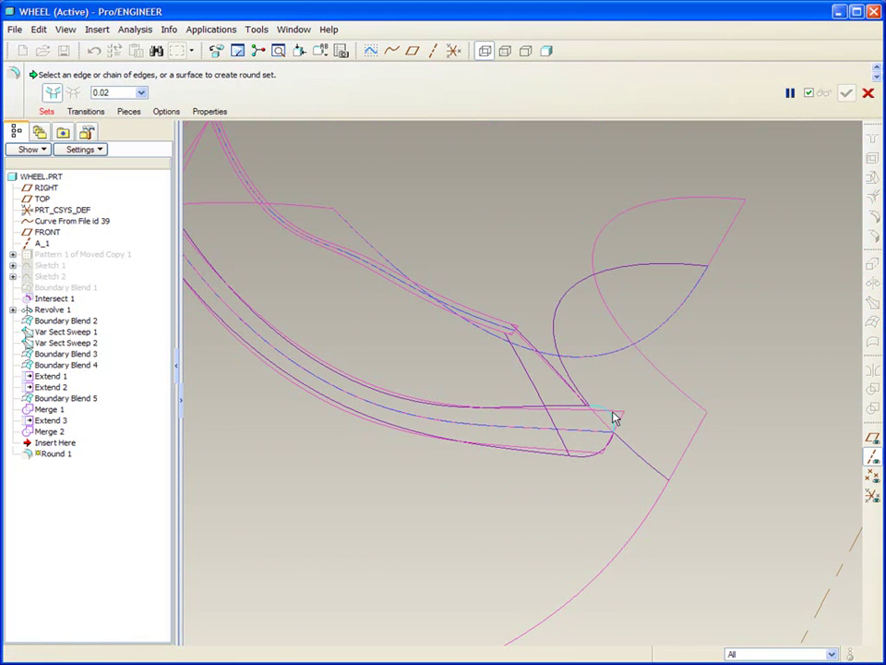
{"action": "left_click", "coordinate": [616, 418]}
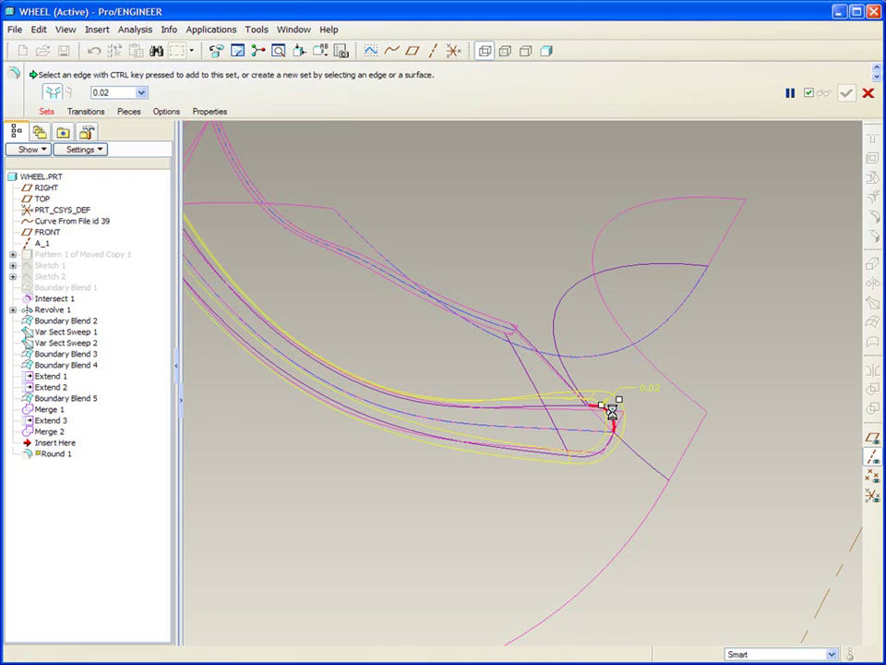
{"action": "double_click", "coordinate": [653, 388]}
{"action": "type", "text": ".04"}
{"action": "key", "text": "Return"}
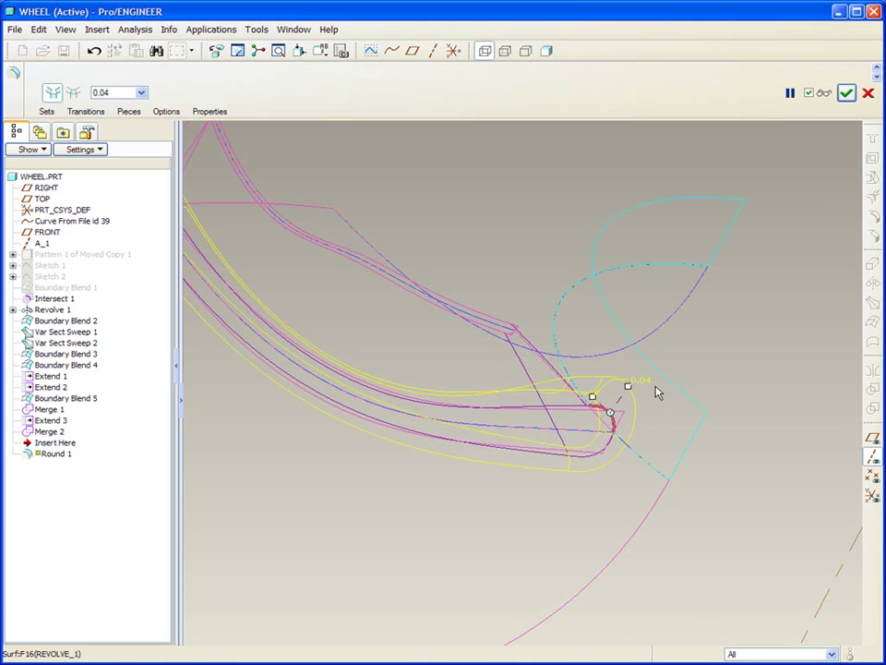
{"action": "left_click", "coordinate": [845, 92]}
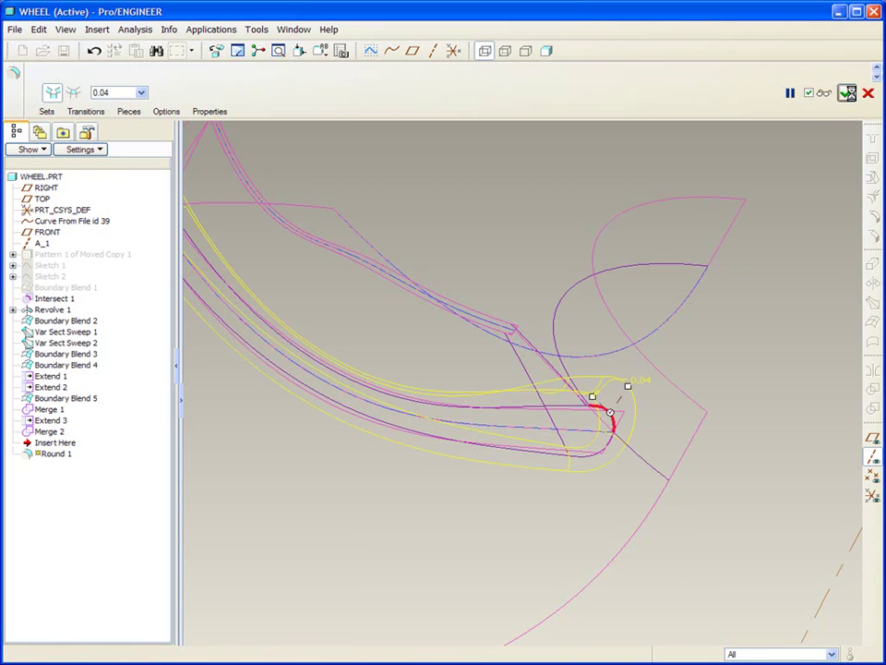
Inspect the rounded blade root in shaded display, and move the feature insertion point to directly after Revolve 1
{"action": "scroll", "coordinate": [800, 287], "scroll_direction": "up", "scroll_amount": 2}
{"action": "middle_click_drag", "start_coordinate": [800, 288], "coordinate": [653, 147]}
{"action": "left_click", "coordinate": [547, 51]}
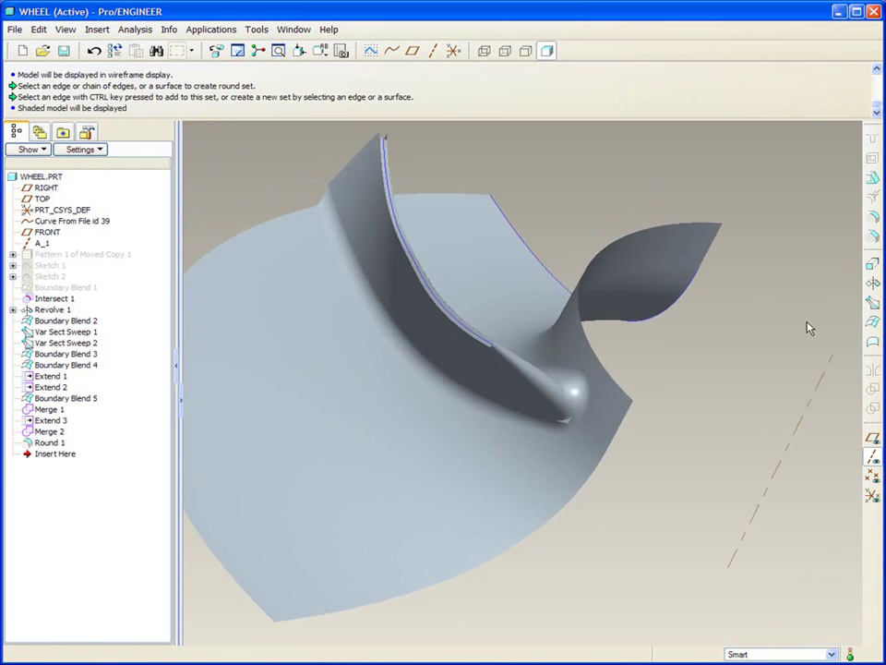
{"action": "mouse_move", "coordinate": [809, 327]}
{"action": "middle_mouse_down"}
{"action": "mouse_move", "coordinate": [806, 376]}
{"action": "mouse_move", "coordinate": [773, 464]}
{"action": "mouse_move", "coordinate": [777, 479]}
{"action": "mouse_move", "coordinate": [770, 476]}
{"action": "middle_mouse_up"}
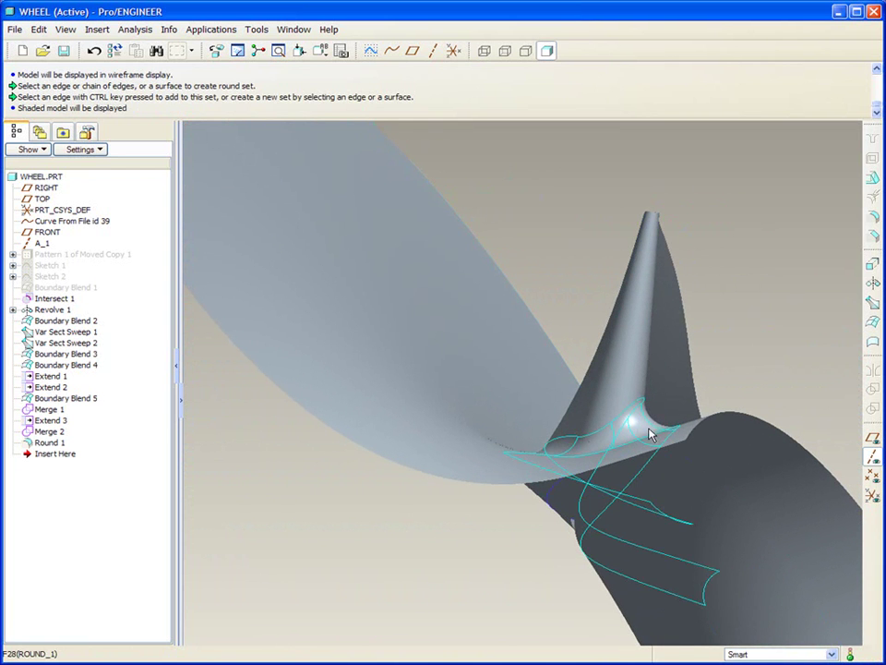
{"action": "mouse_move", "coordinate": [570, 451]}
{"action": "middle_mouse_down"}
{"action": "mouse_move", "coordinate": [752, 275]}
{"action": "mouse_move", "coordinate": [744, 241]}
{"action": "middle_mouse_up"}
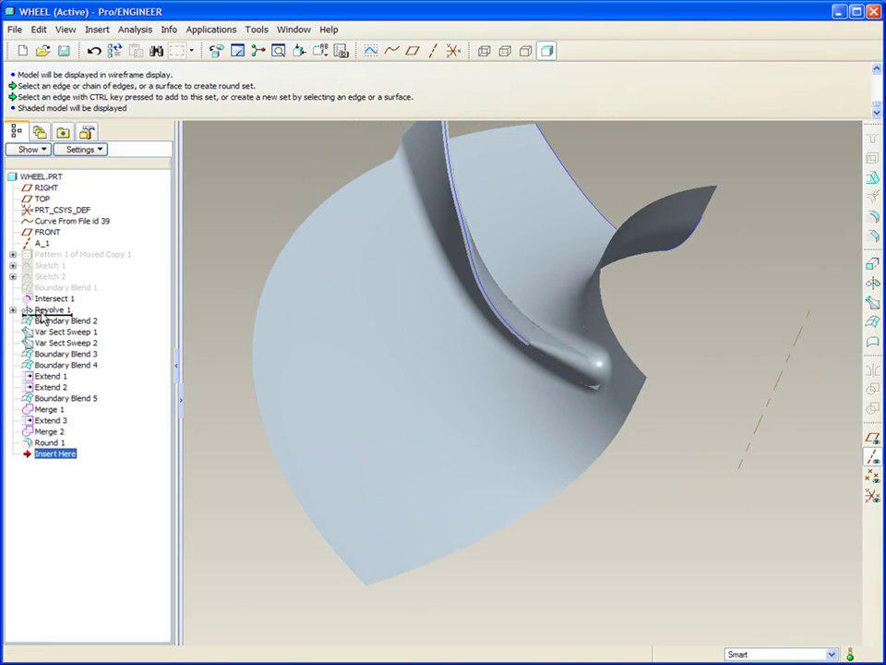
{"action": "left_click_drag", "start_coordinate": [42, 318], "coordinate": [42, 318]}
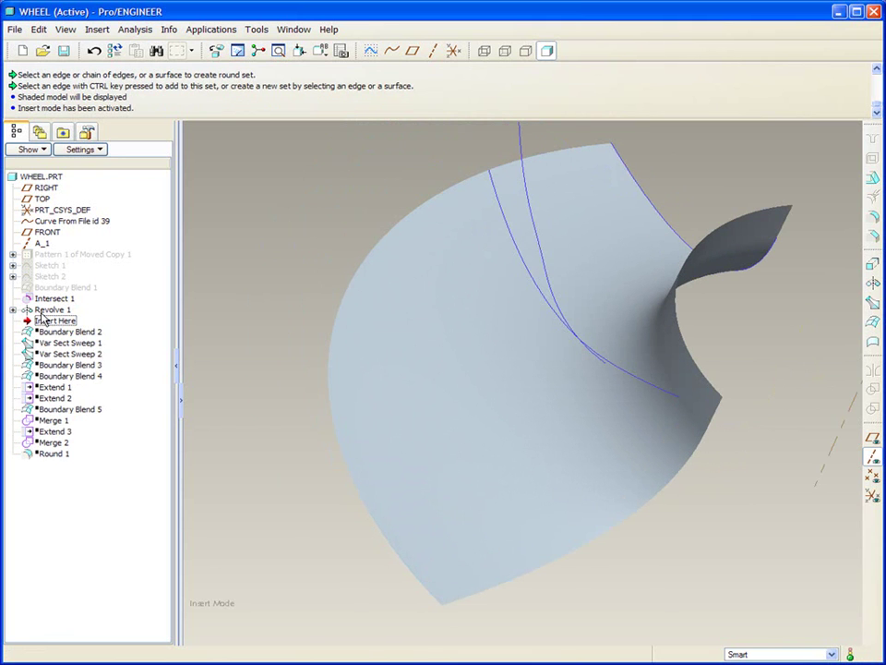
Offset the revolved hub quilt by 0.04 with the direction flipped toward the blade side
{"action": "left_click", "coordinate": [455, 346]}
{"action": "left_click", "coordinate": [465, 346]}
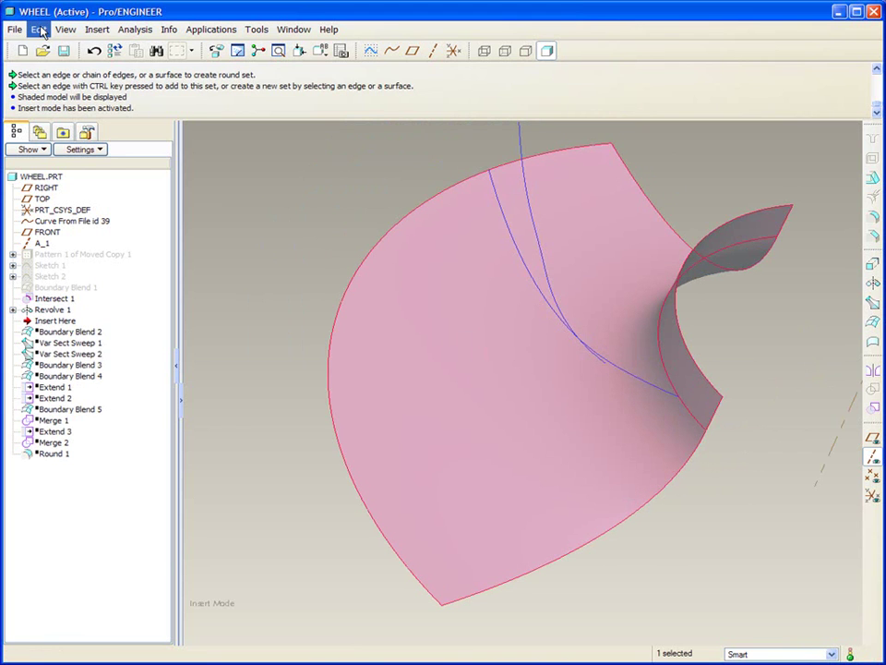
{"action": "left_click", "coordinate": [38, 30]}
{"action": "left_click", "coordinate": [76, 286]}
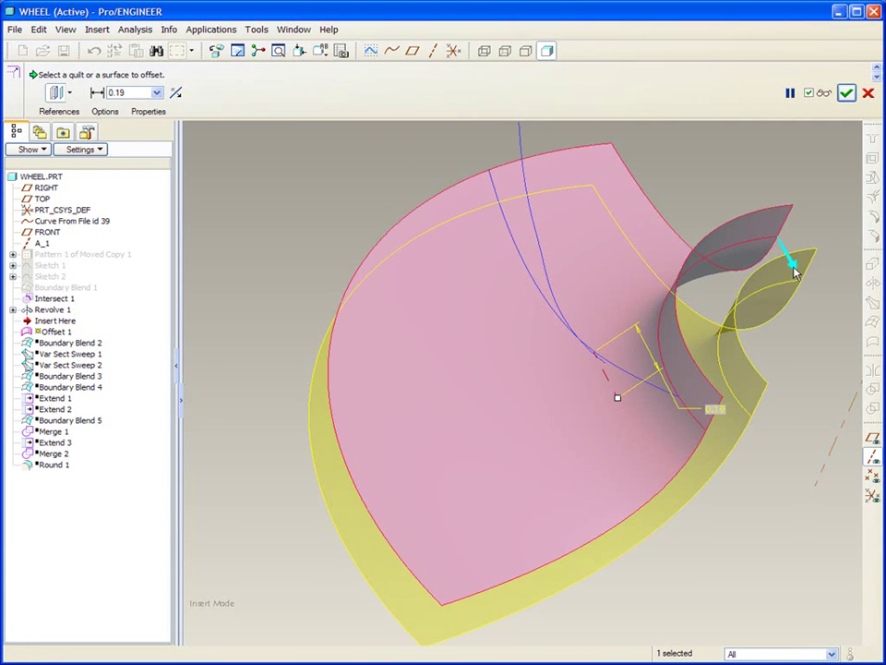
{"action": "left_click", "coordinate": [794, 270]}
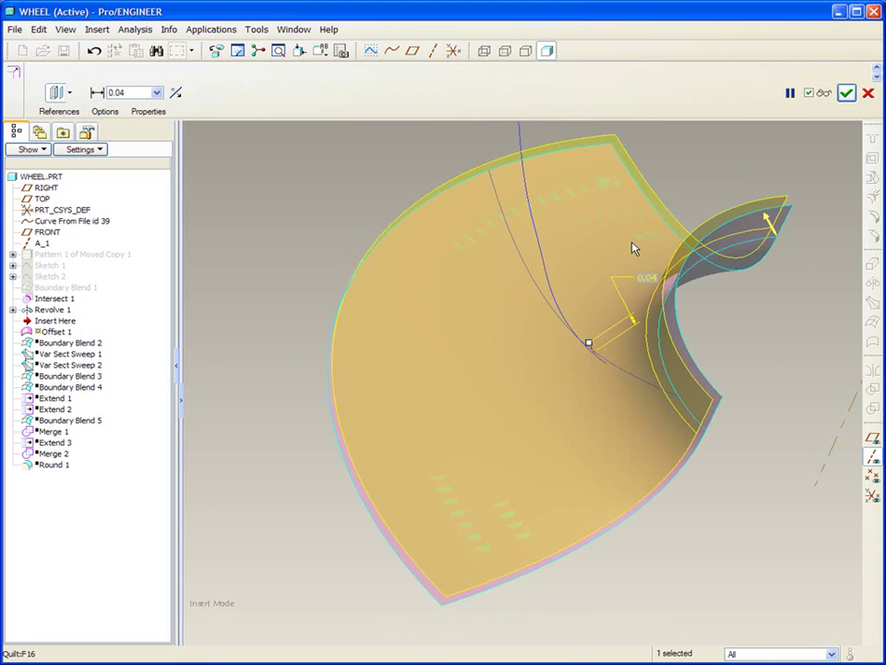
{"action": "middle_click", "coordinate": [293, 202]}
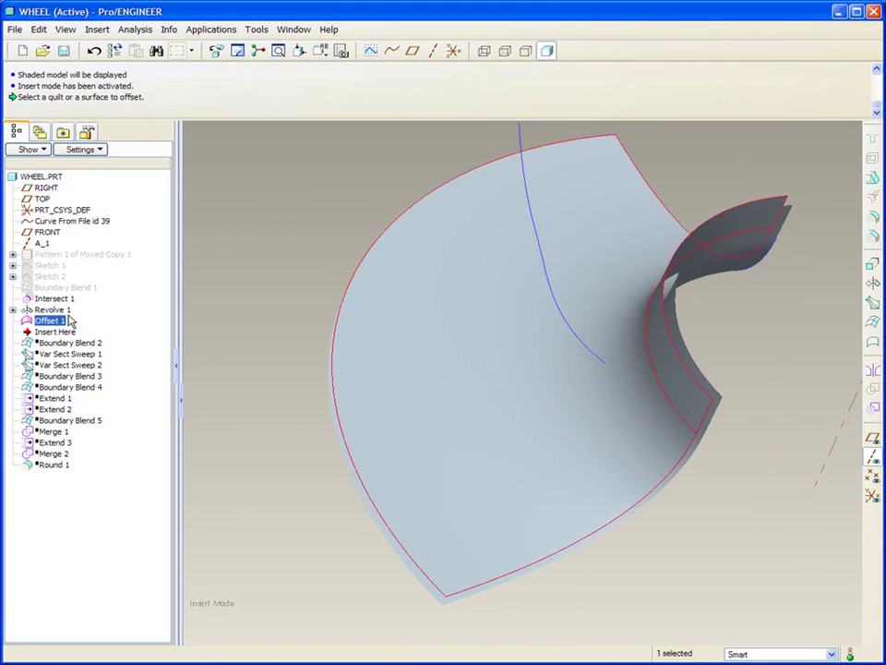
Move the feature insertion point to directly after Merge 2 and intersect the offset hub quilt with the merged blade-and-hub quilt
{"action": "left_click_drag", "start_coordinate": [50, 334], "coordinate": [51, 416]}
{"action": "left_click_drag", "start_coordinate": [59, 458], "coordinate": [61, 459]}
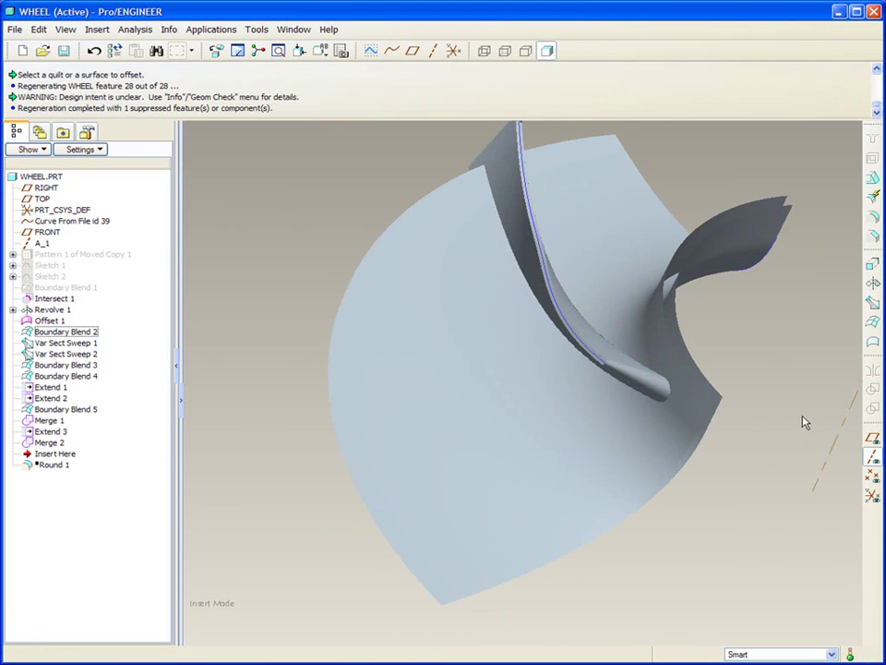
{"action": "scroll", "coordinate": [803, 421], "scroll_direction": "up", "scroll_amount": 2}
{"action": "left_click", "coordinate": [629, 403]}
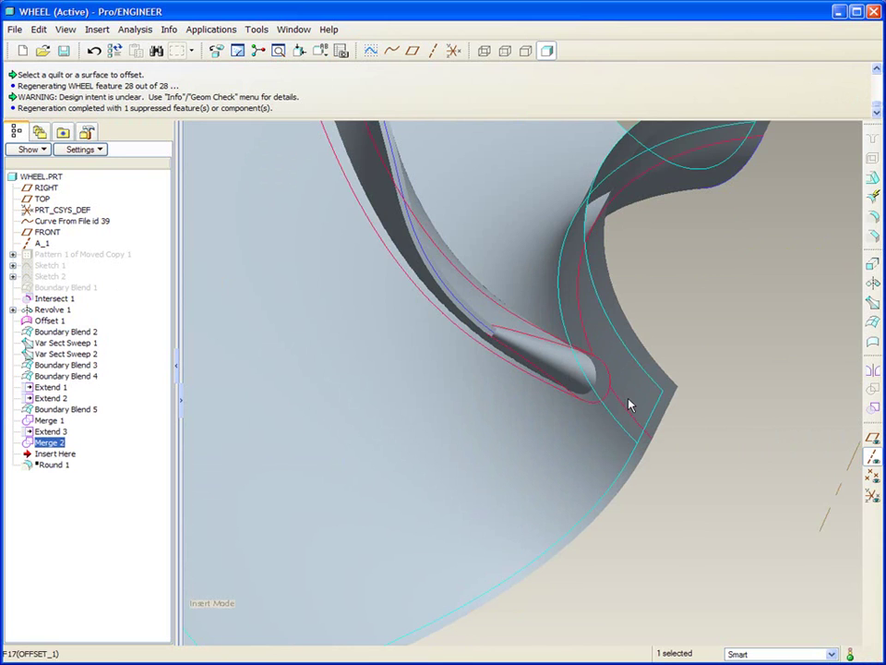
{"action": "left_click", "coordinate": [629, 402]}
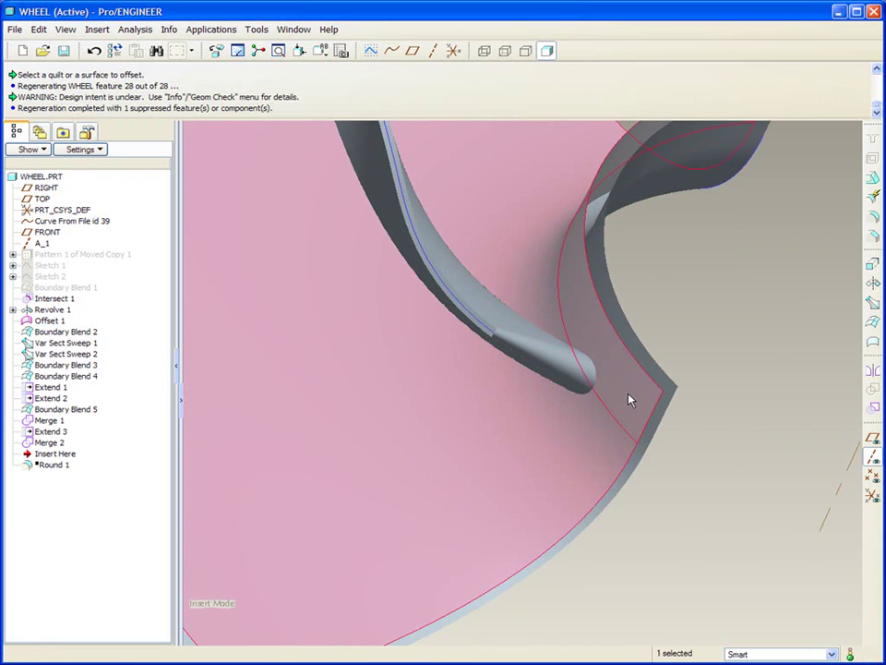
{"action": "left_click", "coordinate": [567, 361], "text": "ctrl"}
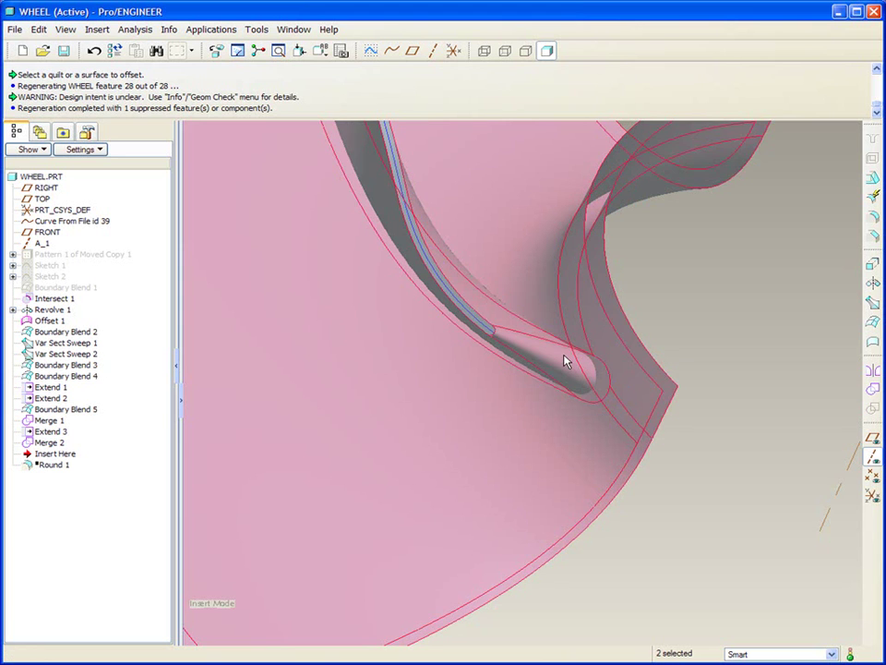
{"action": "left_click", "coordinate": [40, 31]}
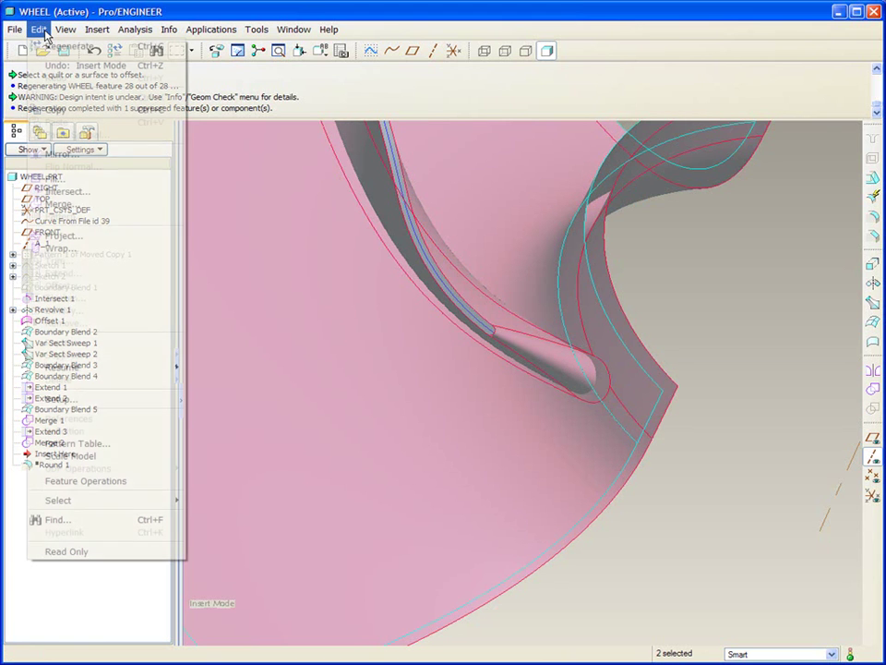
{"action": "left_click", "coordinate": [69, 192]}
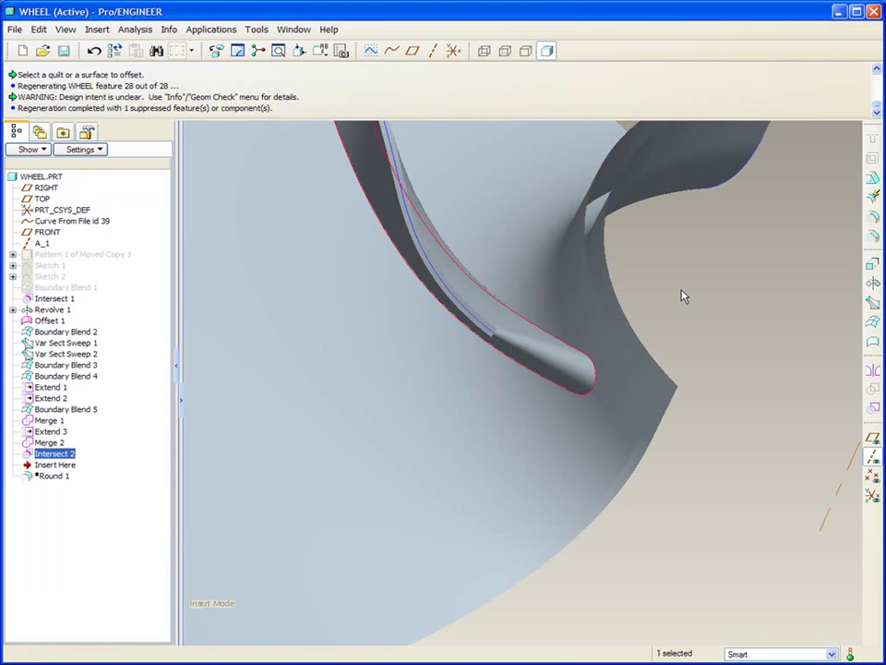
{"action": "left_click", "coordinate": [683, 295]}
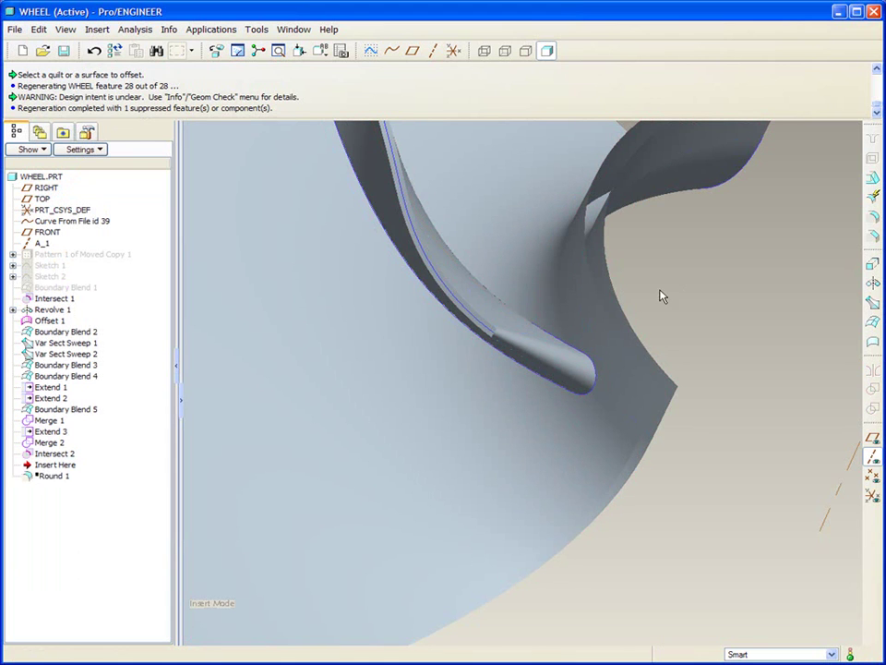
Hide the offset hub quilt, Offset 1
{"action": "right_click", "coordinate": [570, 172]}
{"action": "left_click", "coordinate": [569, 172]}
{"action": "right_click", "coordinate": [704, 250]}
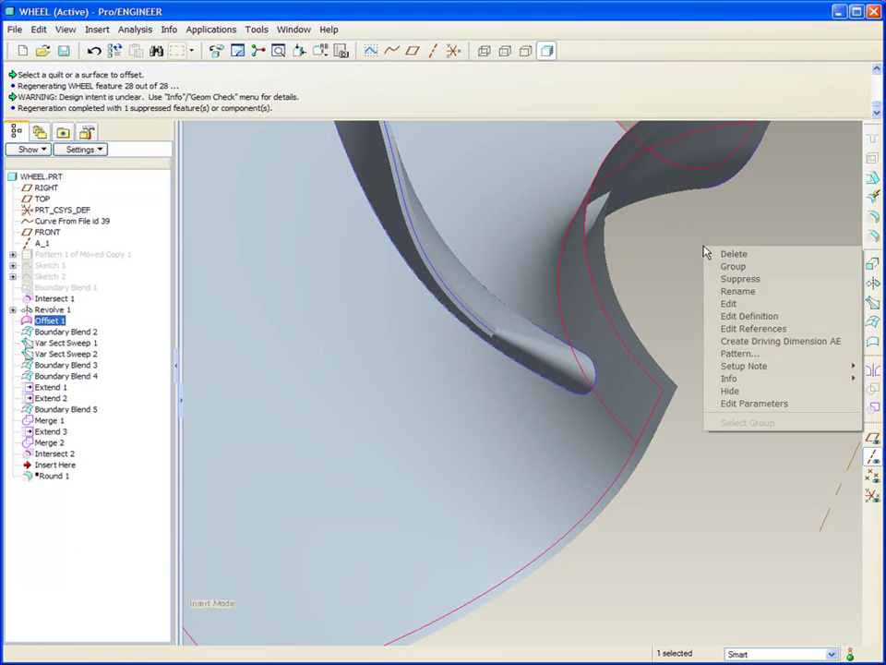
{"action": "left_click", "coordinate": [730, 391]}
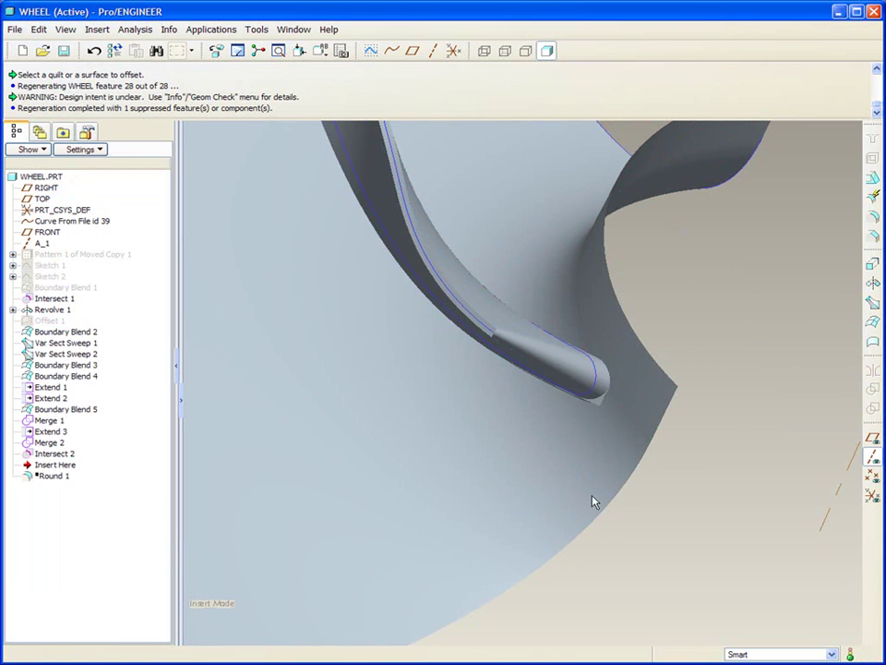
Resume Round 1 and redefine it as a through-curve round that follows the intersection curve around the blade root
{"action": "right_click", "coordinate": [60, 480]}
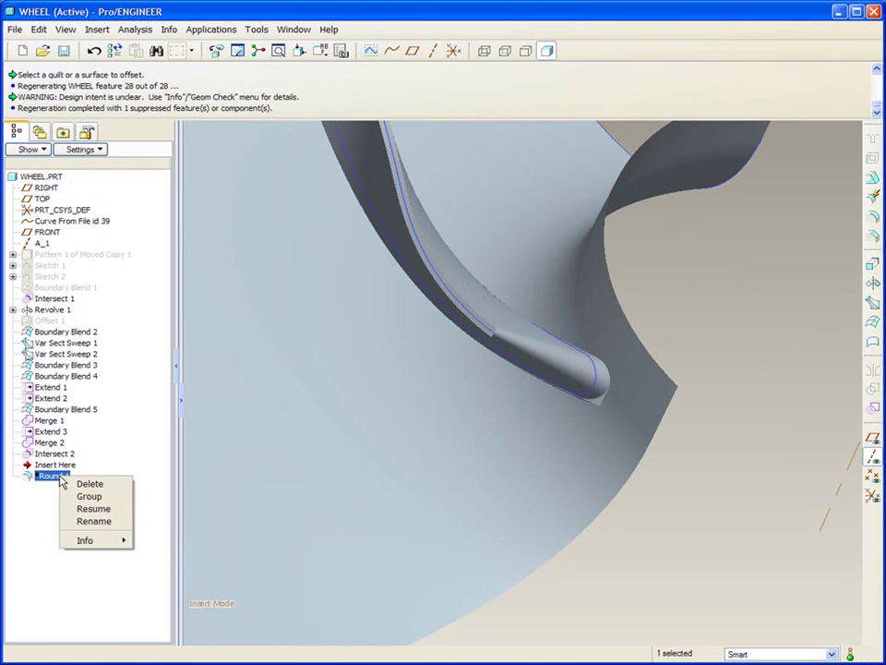
{"action": "left_click", "coordinate": [95, 509]}
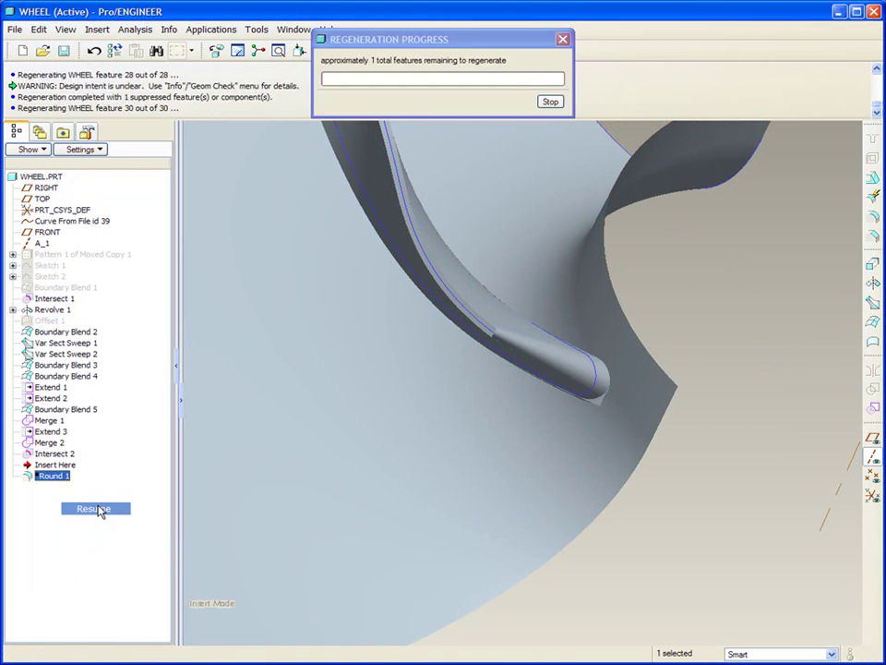
{"action": "right_click", "coordinate": [699, 330]}
{"action": "left_click", "coordinate": [748, 394]}
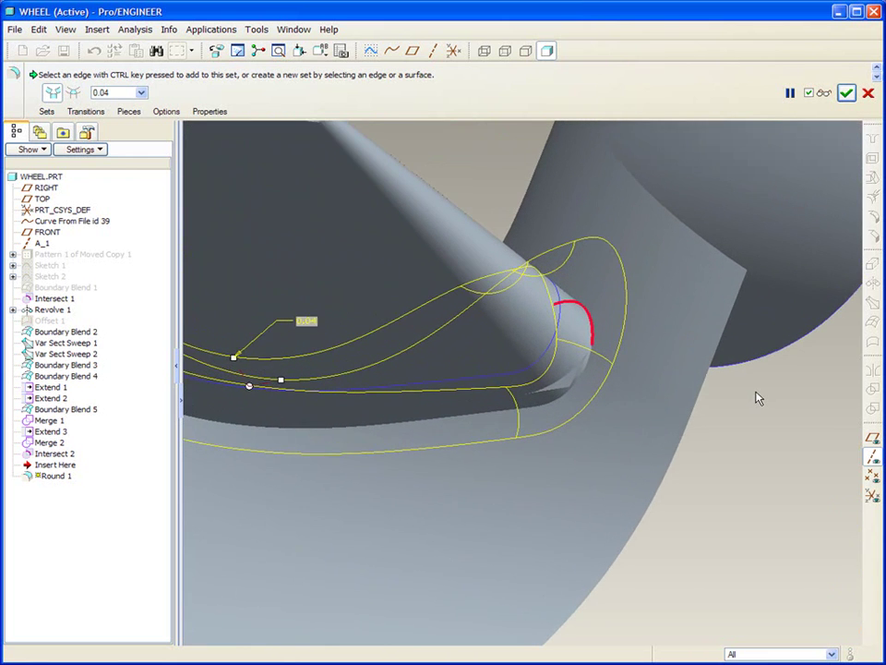
{"action": "right_click", "coordinate": [756, 398]}
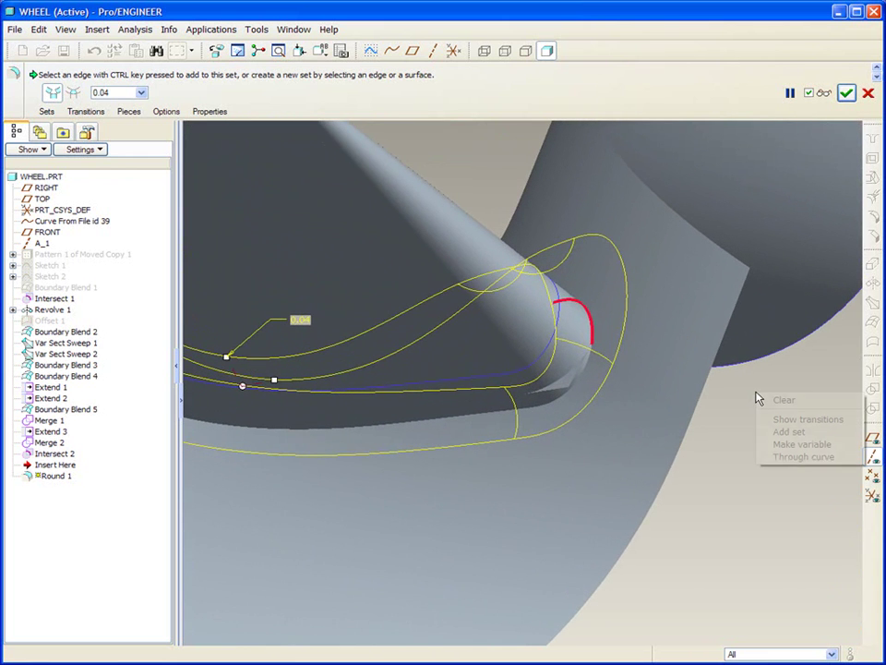
{"action": "left_click", "coordinate": [802, 458]}
{"action": "left_click", "coordinate": [540, 367]}
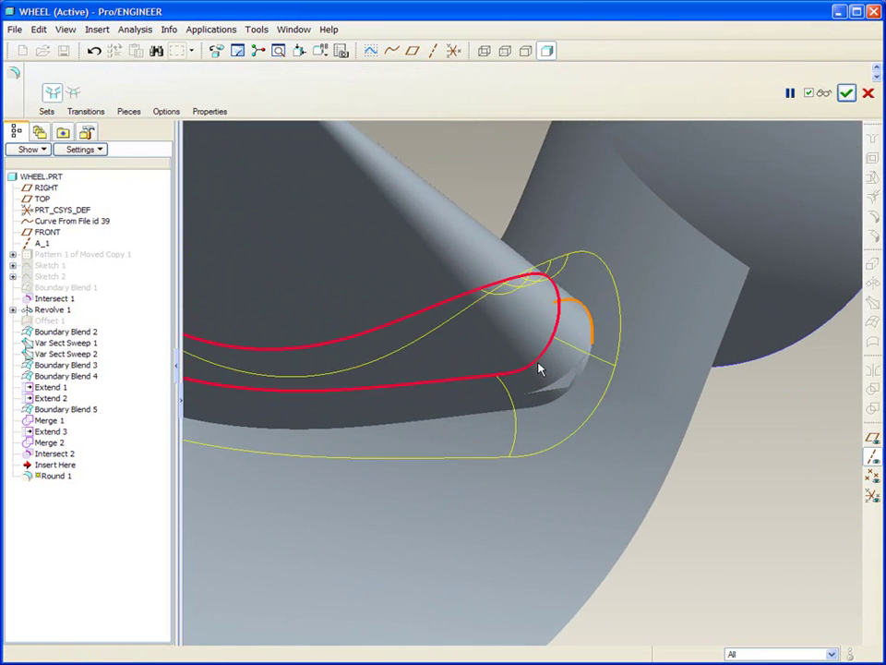
{"action": "middle_click", "coordinate": [739, 471]}
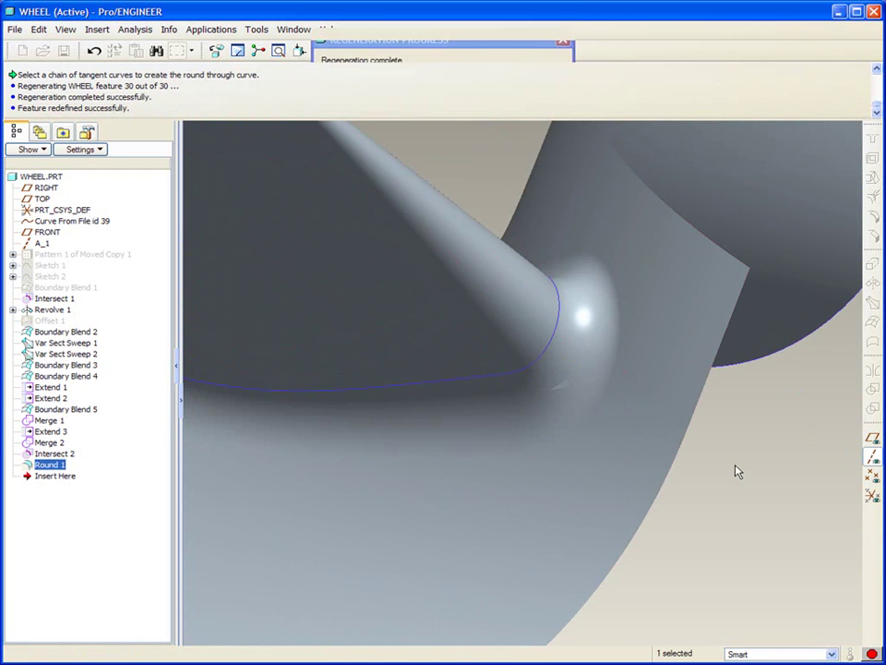
{"action": "left_click", "coordinate": [736, 465]}
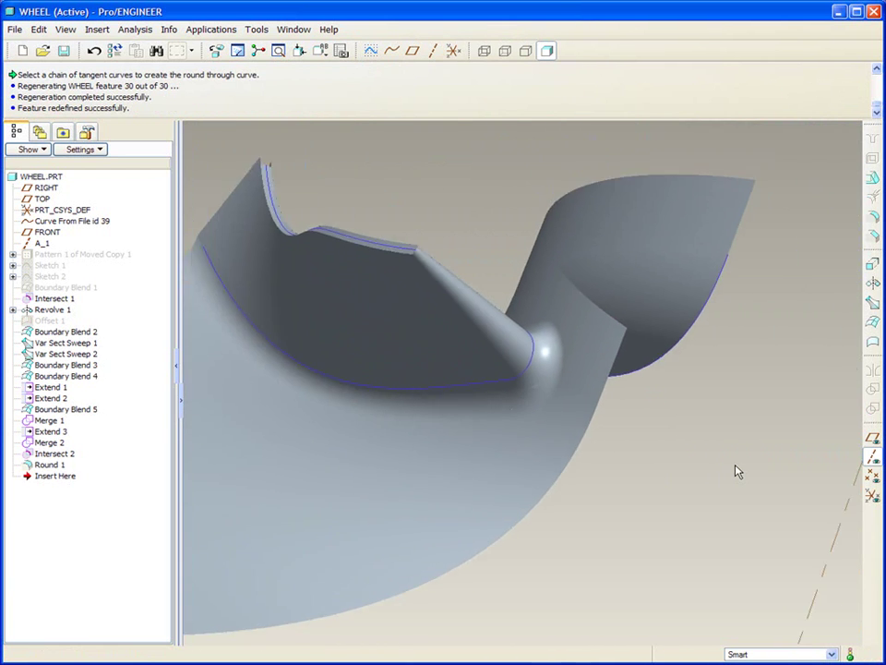